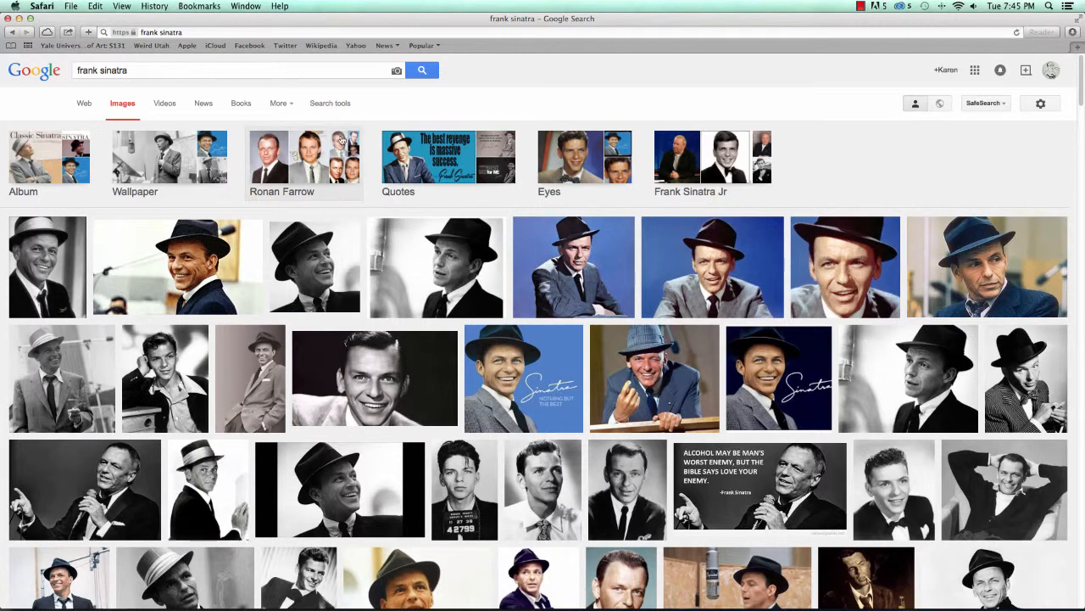
- Filter the Frank Sinatra image results to pictures larger than 4 MP (2272×1704)
{"action": "left_click", "coordinate": [322, 103]}
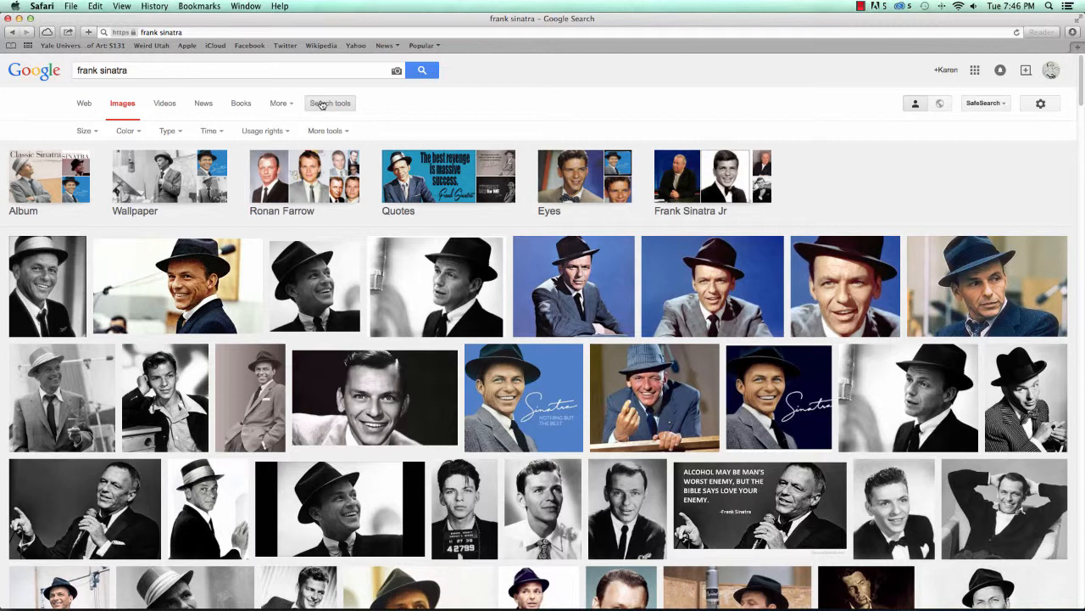
{"action": "left_click", "coordinate": [85, 134]}
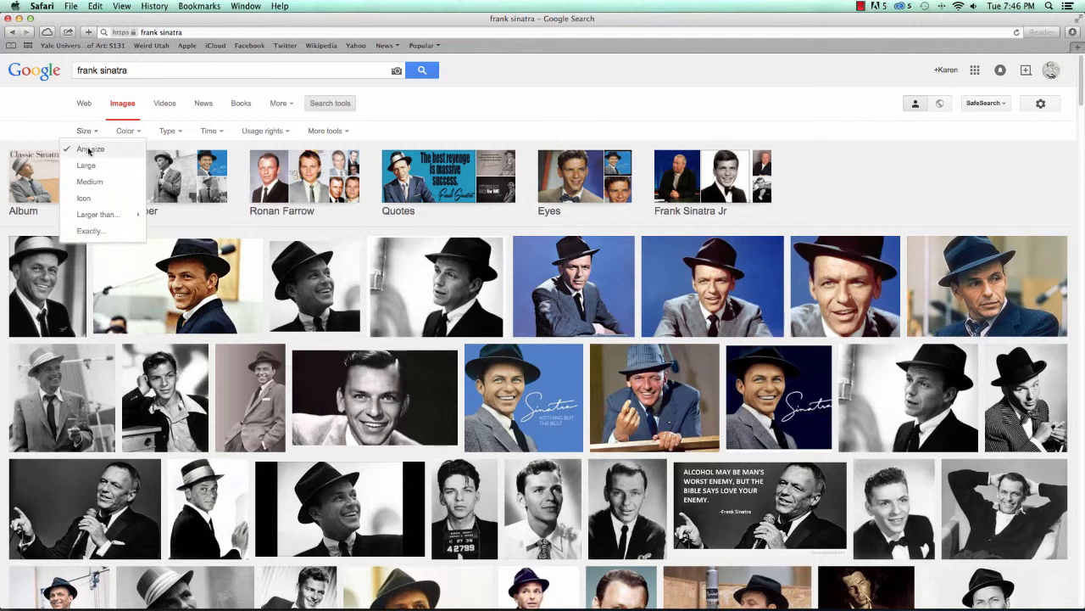
{"action": "mouse_move", "coordinate": [105, 221]}
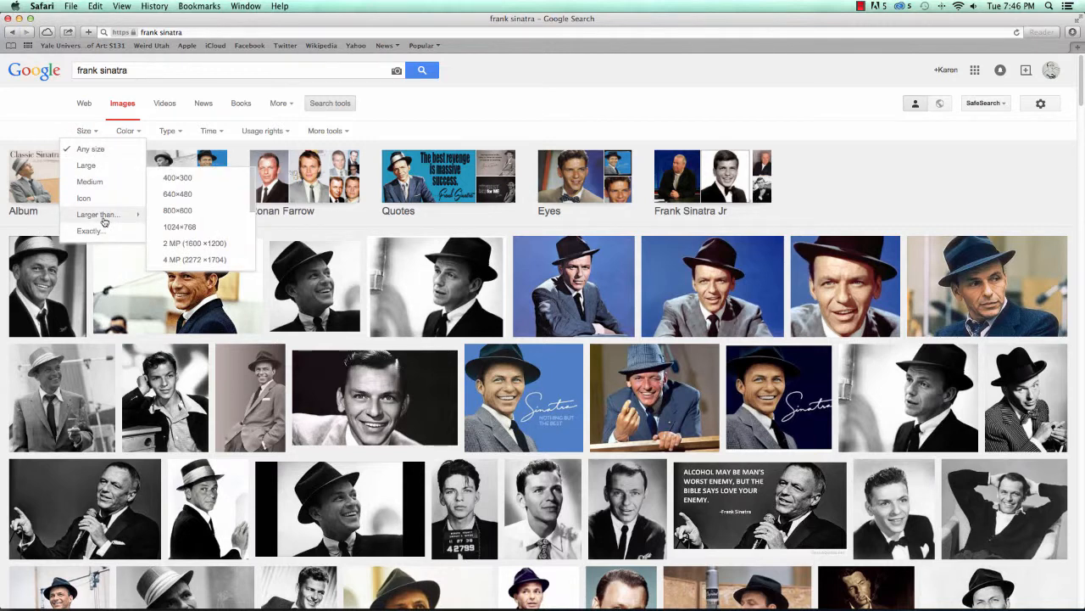
{"action": "left_click", "coordinate": [207, 260]}
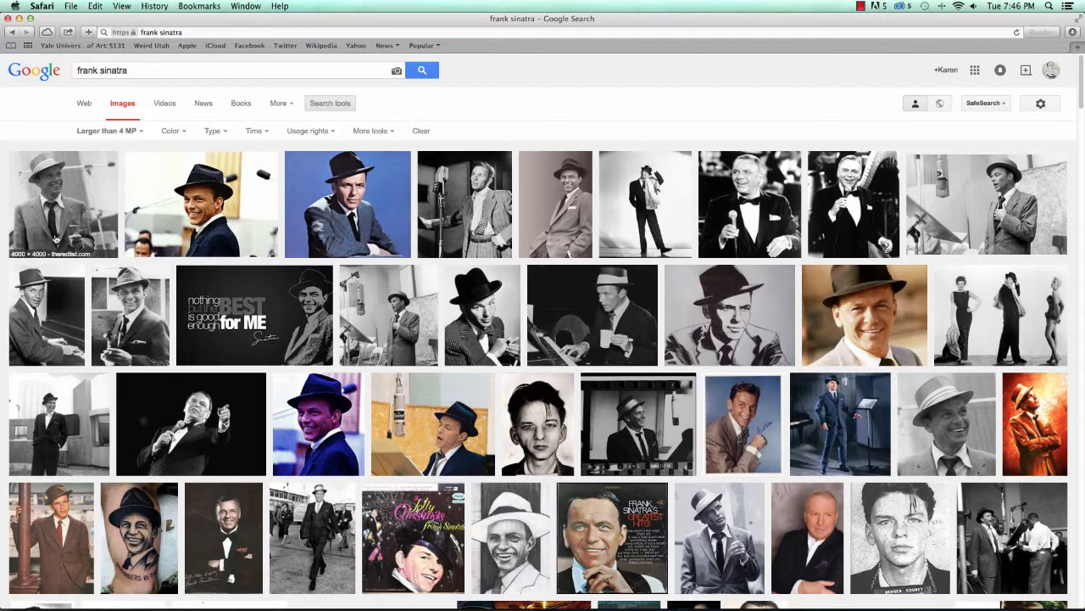
- Open the first result, the 4000 × 4000 portrait with the light hat, at full size and save a copy to the desktop
{"action": "left_click", "coordinate": [74, 208]}
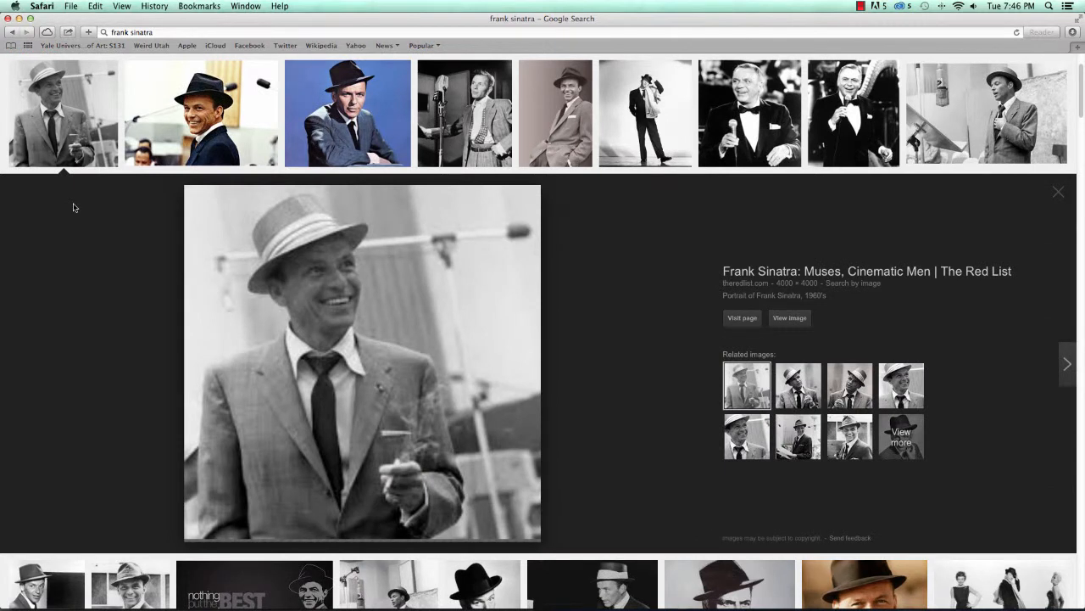
{"action": "left_click", "coordinate": [788, 317]}
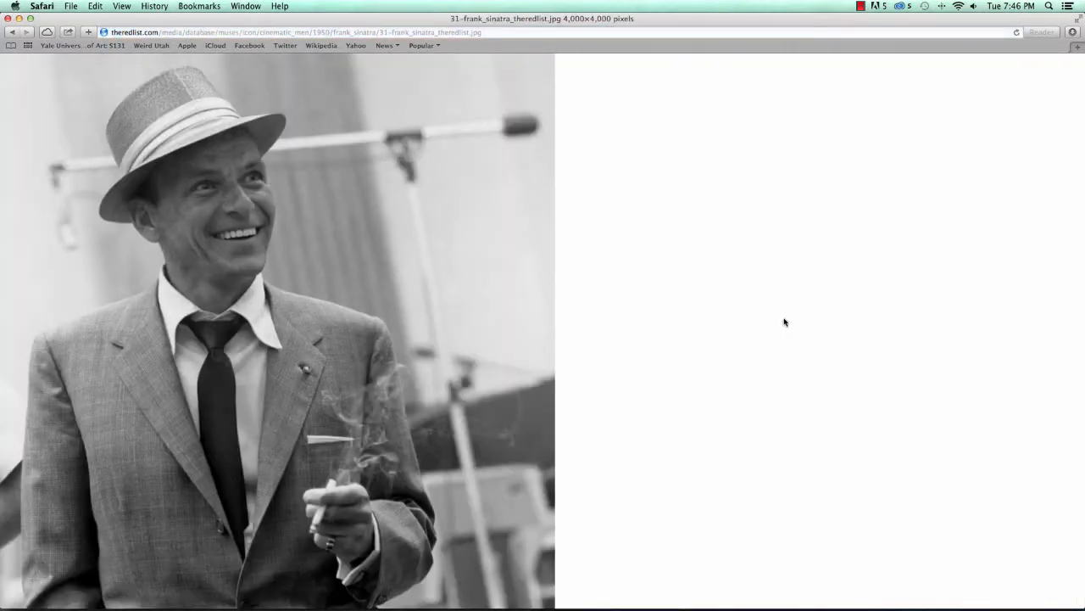
{"action": "left_click", "coordinate": [365, 307]}
{"action": "left_click", "coordinate": [366, 308]}
{"action": "left_click_drag", "start_coordinate": [905, 25], "coordinate": [810, 81]}
{"action": "left_click_drag", "start_coordinate": [394, 264], "coordinate": [972, 41]}
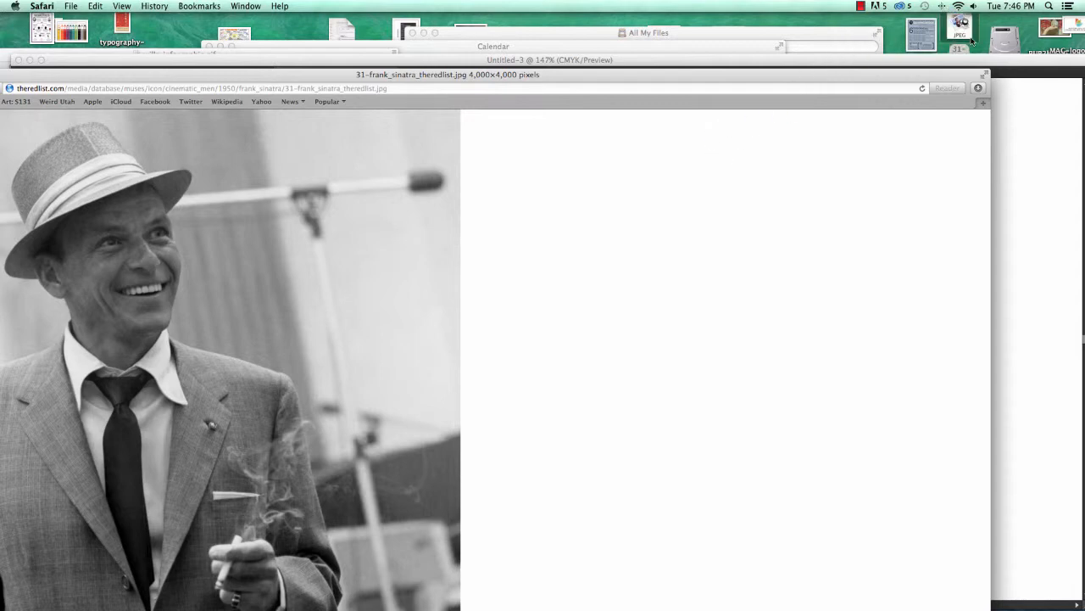
{"action": "left_click_drag", "start_coordinate": [795, 76], "coordinate": [837, 21]}
- Switch to Photoshop and open 31-frank_sinatra_theredlist.jpg from the Desktop, ignoring its embedded color profile and dismissing the survey
{"action": "mouse_move", "coordinate": [600, 604]}
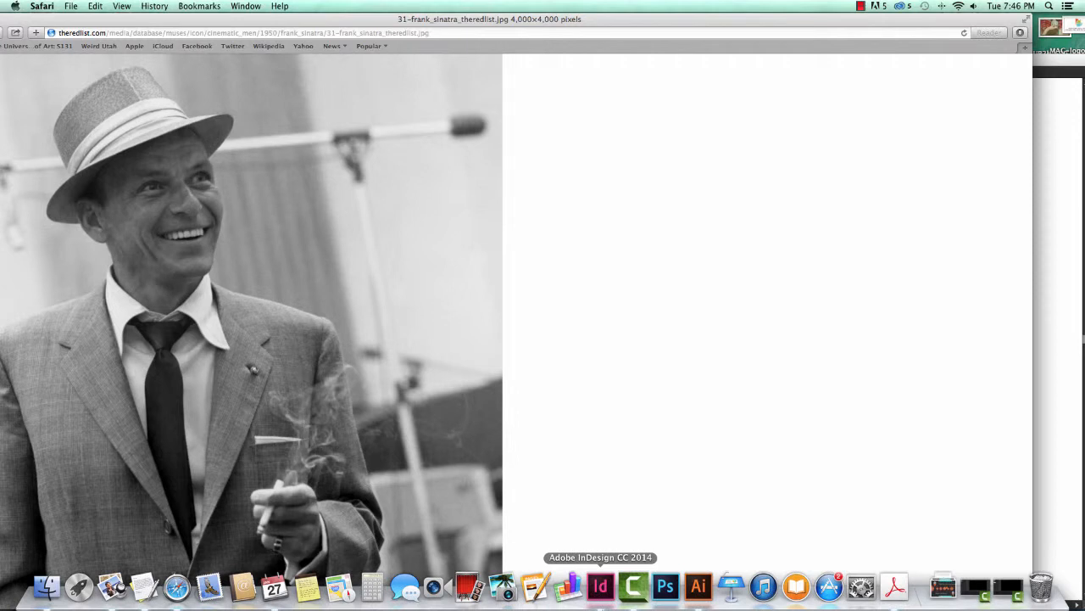
{"action": "left_click", "coordinate": [669, 595]}
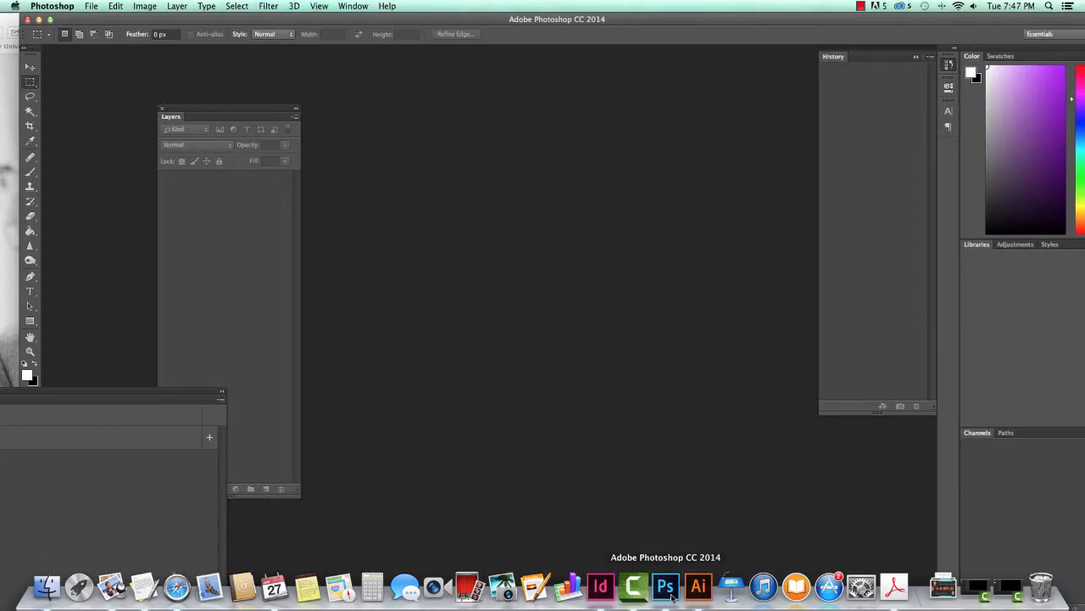
{"action": "left_click", "coordinate": [89, 6]}
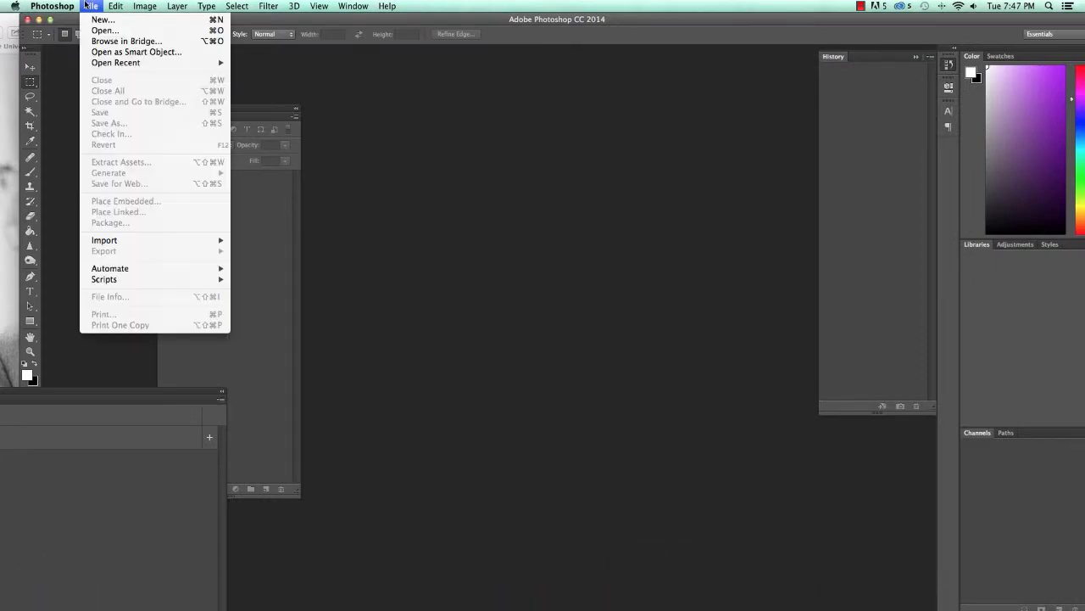
{"action": "left_click", "coordinate": [99, 32]}
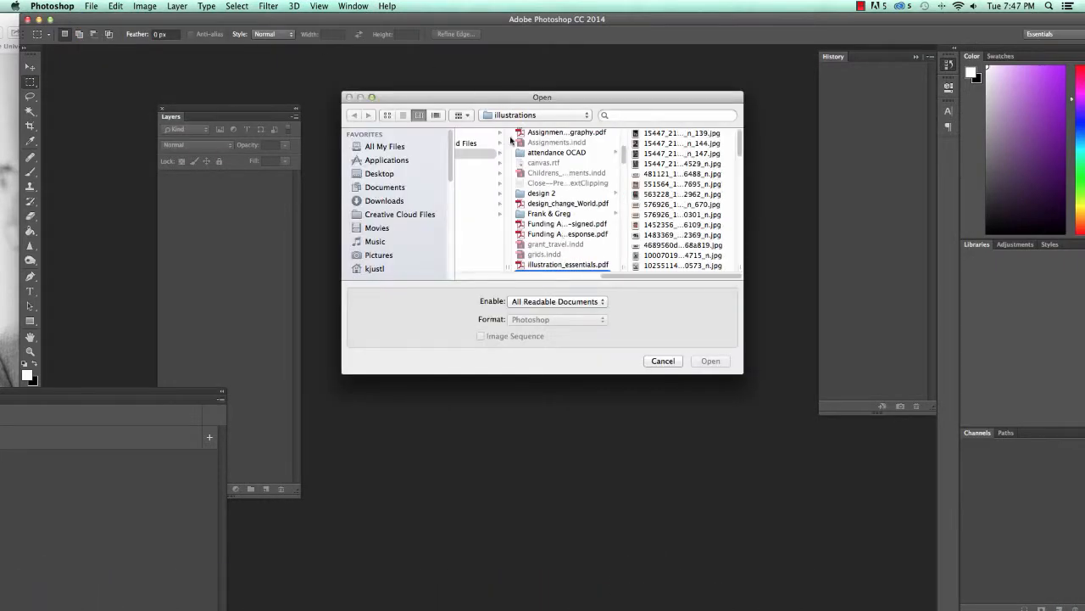
{"action": "left_click", "coordinate": [376, 176]}
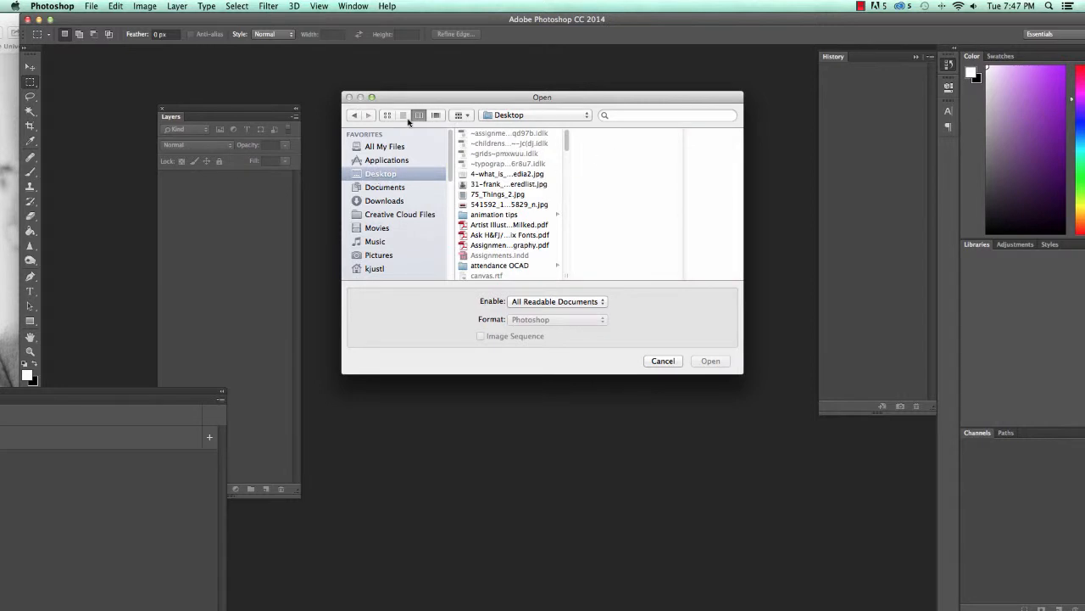
{"action": "left_click", "coordinate": [406, 118]}
{"action": "left_click", "coordinate": [515, 147]}
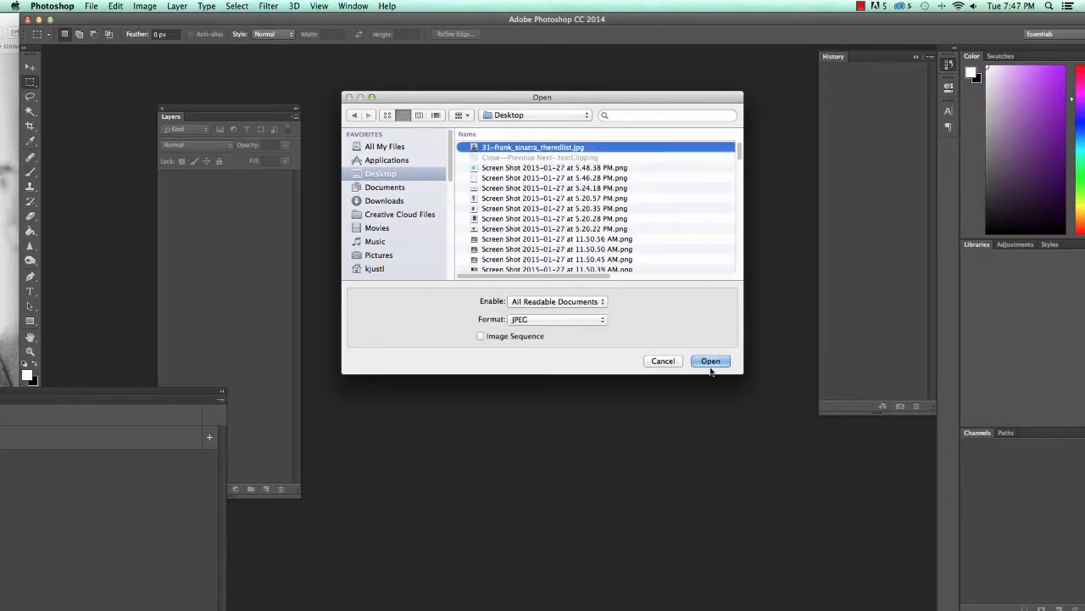
{"action": "left_click", "coordinate": [711, 361]}
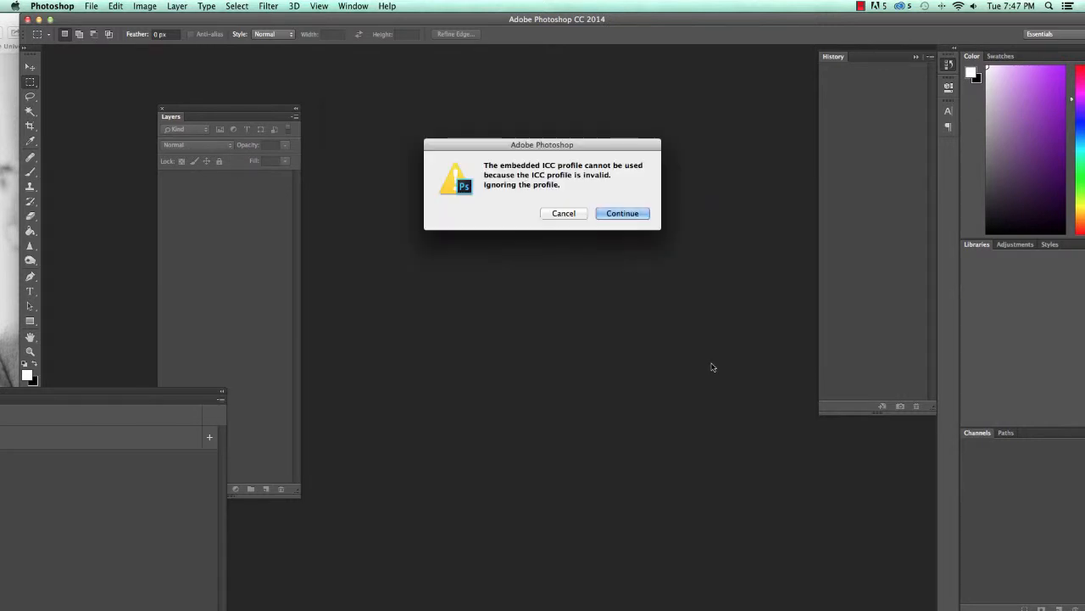
{"action": "left_click", "coordinate": [627, 220]}
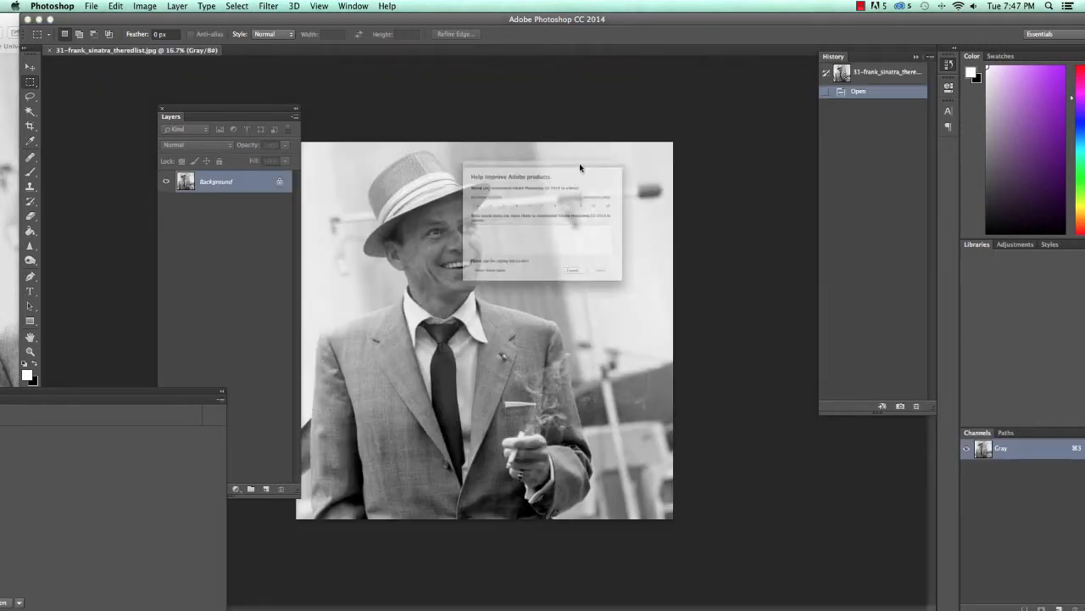
{"action": "left_click", "coordinate": [602, 318]}
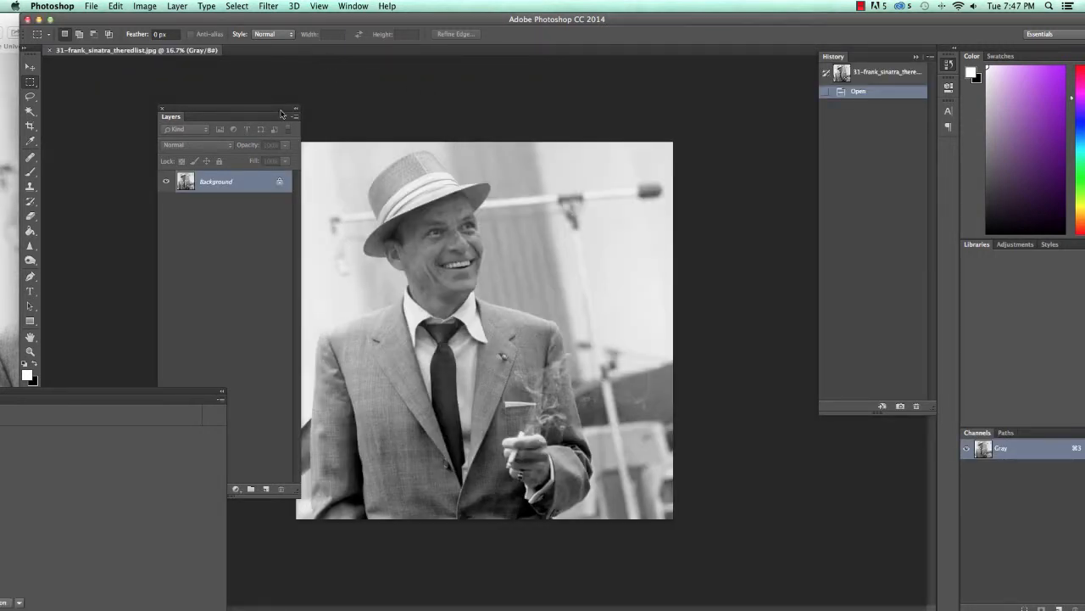
- Set the image resolution to 300 pixels/inch without resampling and save the JPEG at maximum quality 11
{"action": "left_click", "coordinate": [140, 7]}
{"action": "left_click", "coordinate": [179, 94]}
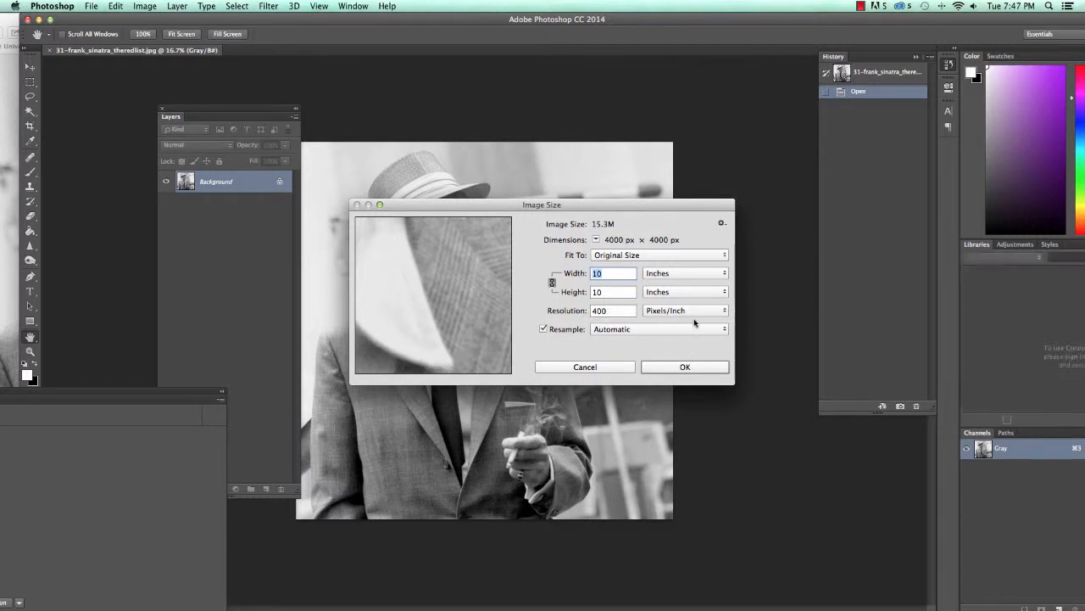
{"action": "left_click", "coordinate": [544, 330]}
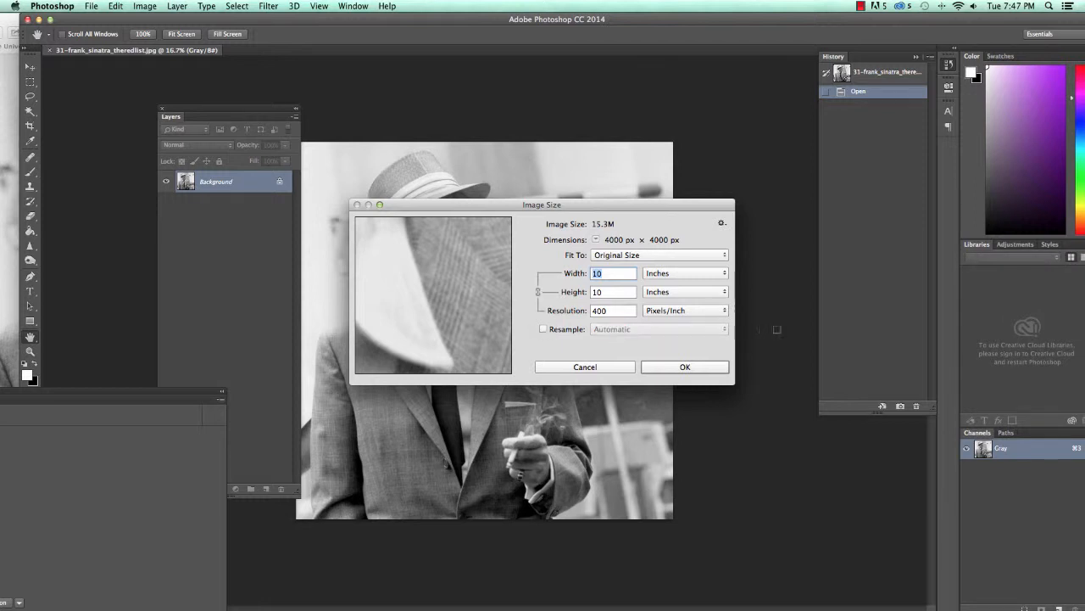
{"action": "left_click", "coordinate": [592, 311]}
{"action": "key", "text": "Delete"}
{"action": "type", "text": "3"}
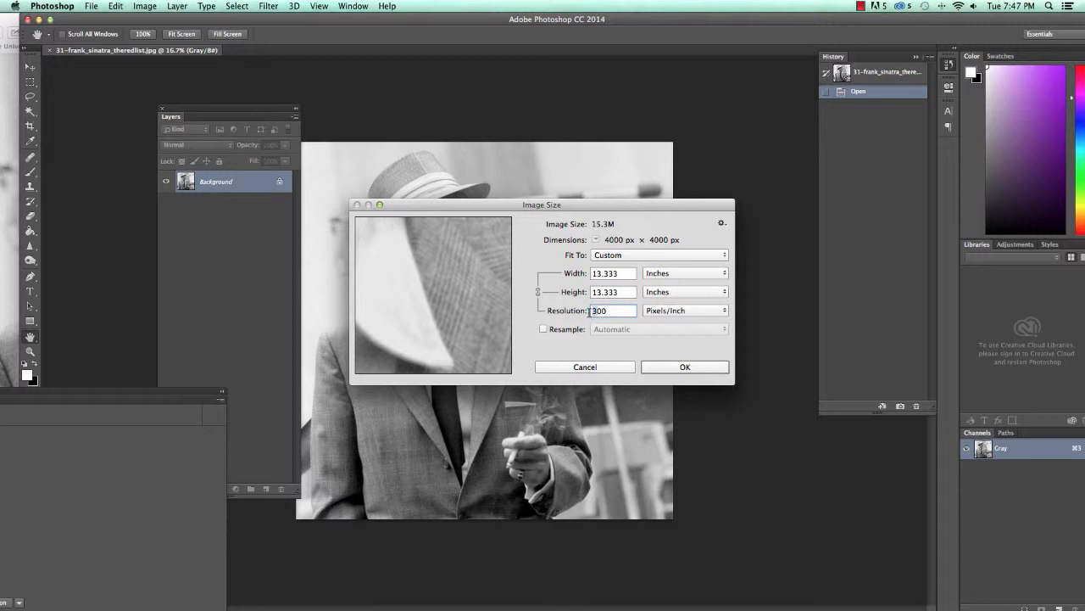
{"action": "type", "text": "4"}
{"action": "left_click", "coordinate": [593, 312]}
{"action": "type", "text": "3"}
{"action": "key", "text": "Delete"}
{"action": "left_click", "coordinate": [686, 367]}
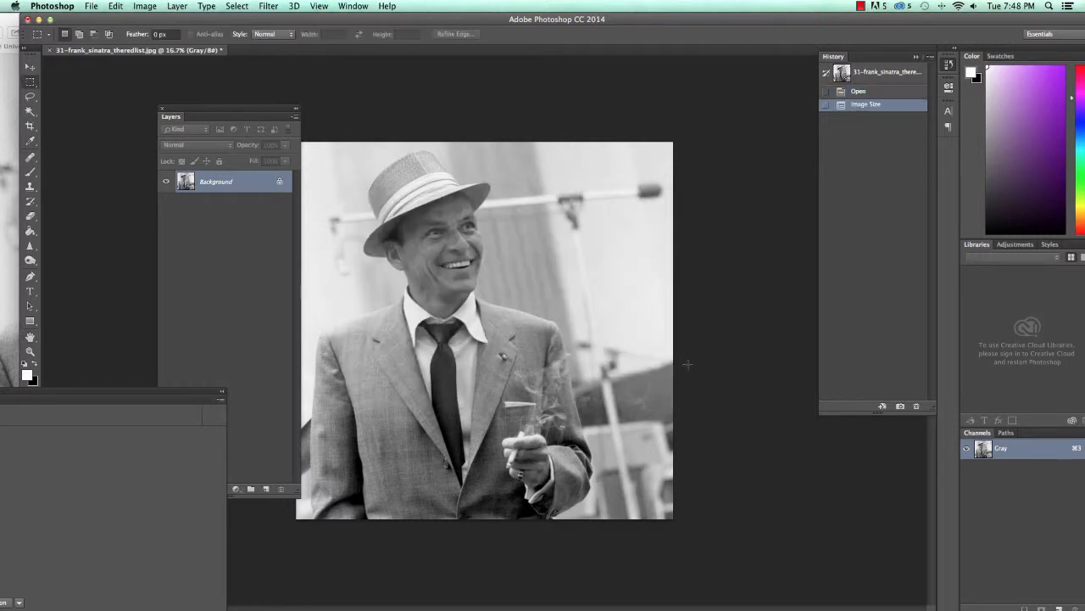
{"action": "key", "text": "super+s"}
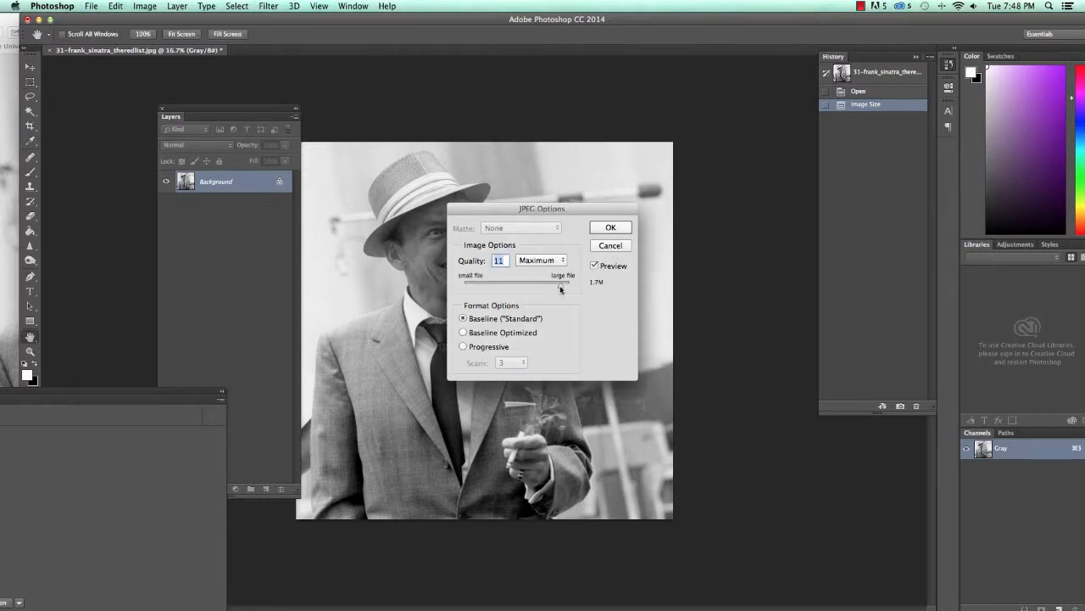
{"action": "left_click", "coordinate": [618, 232]}
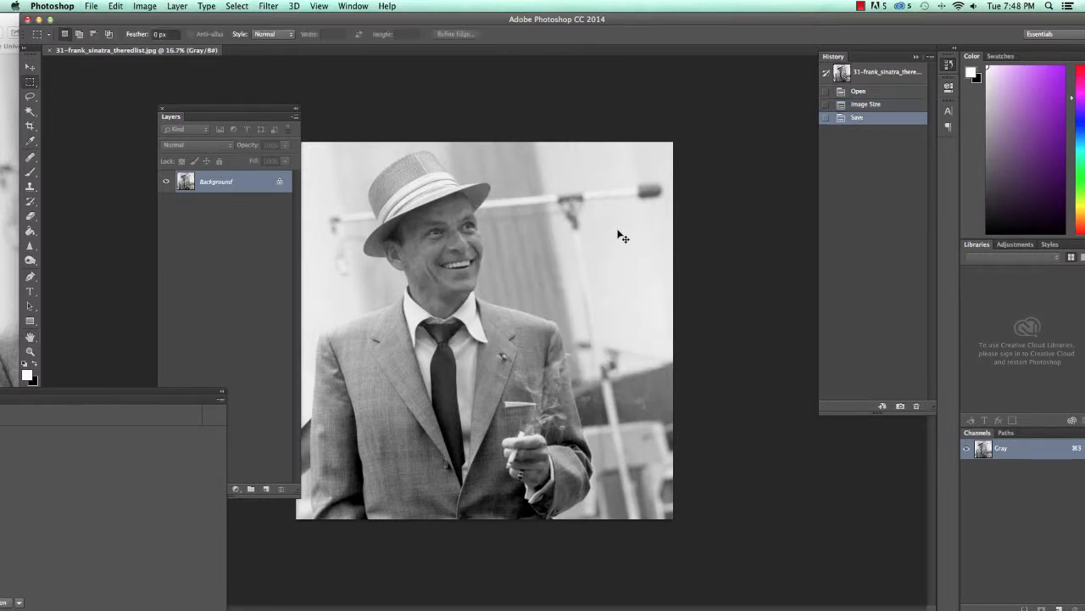
- Switch to Illustrator and place 31-frank_sinatra_theredlist.jpg from the Desktop as a linked image about 7.27 in square near the artboard's middle
{"action": "key", "text": "super+Tab"}
{"action": "key", "text": "super+Tab"}
{"action": "key", "text": "super+Tab"}
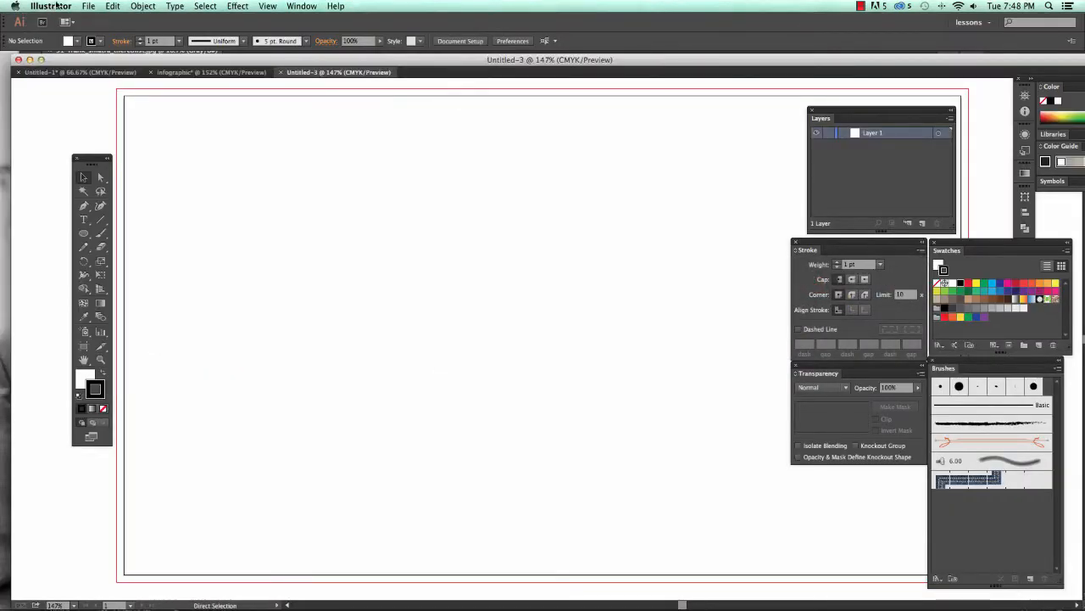
{"action": "left_click", "coordinate": [94, 6]}
{"action": "left_click", "coordinate": [123, 172]}
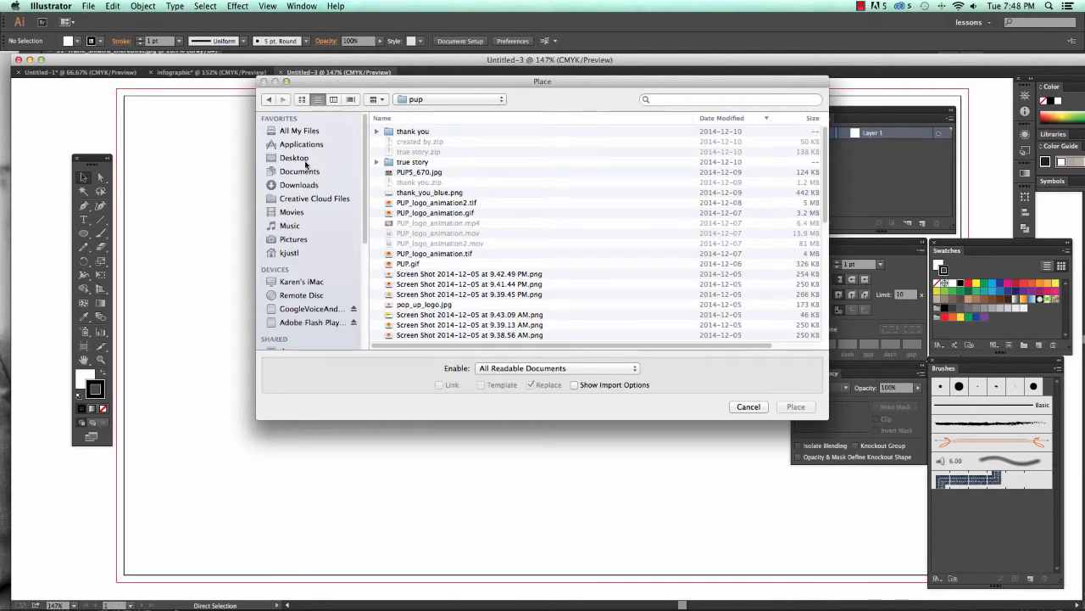
{"action": "left_click", "coordinate": [305, 159]}
{"action": "left_click", "coordinate": [441, 131]}
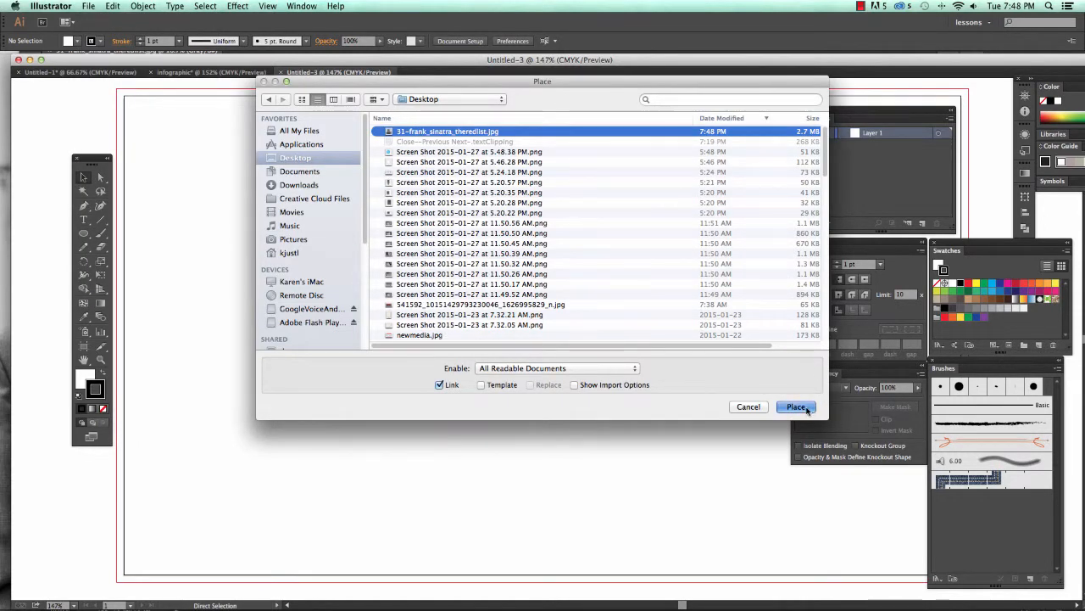
{"action": "left_click", "coordinate": [795, 406]}
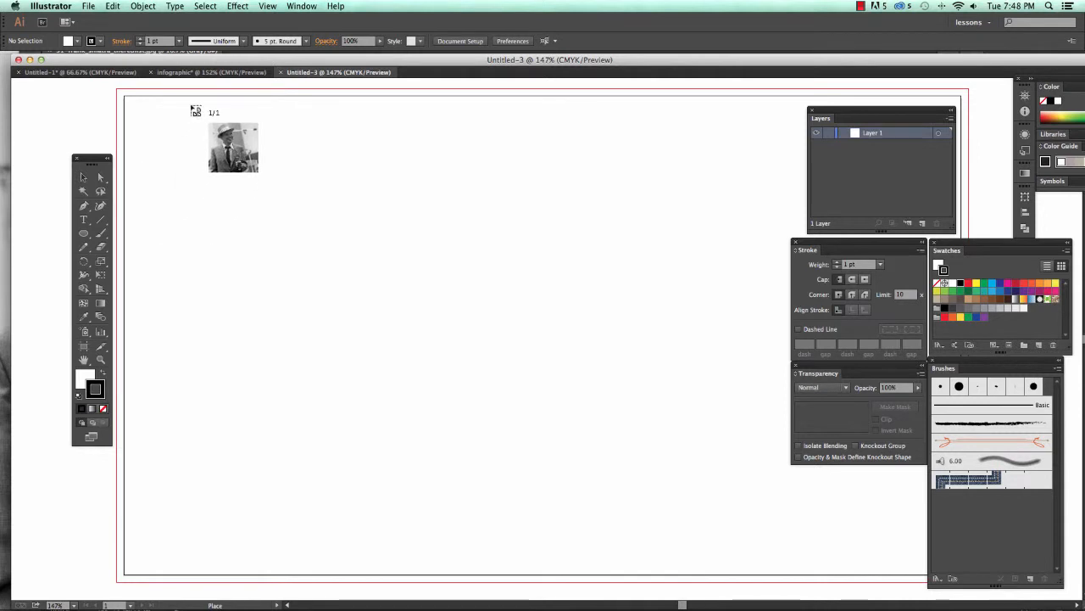
{"action": "left_click_drag", "start_coordinate": [190, 106], "coordinate": [680, 485]}
{"action": "left_click", "coordinate": [787, 545]}
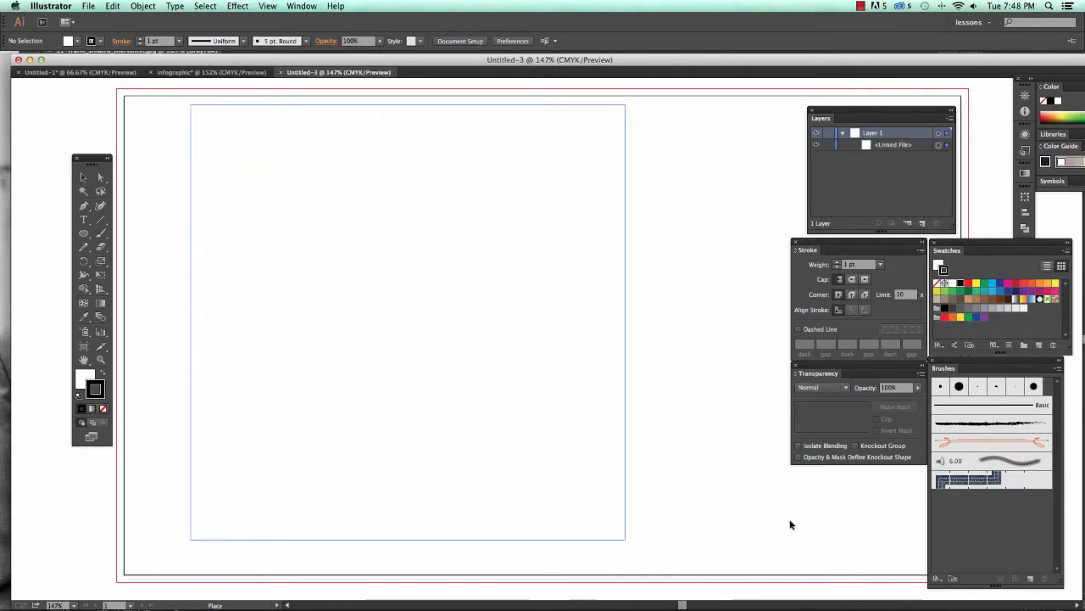
{"action": "left_click_drag", "start_coordinate": [571, 279], "coordinate": [637, 283]}
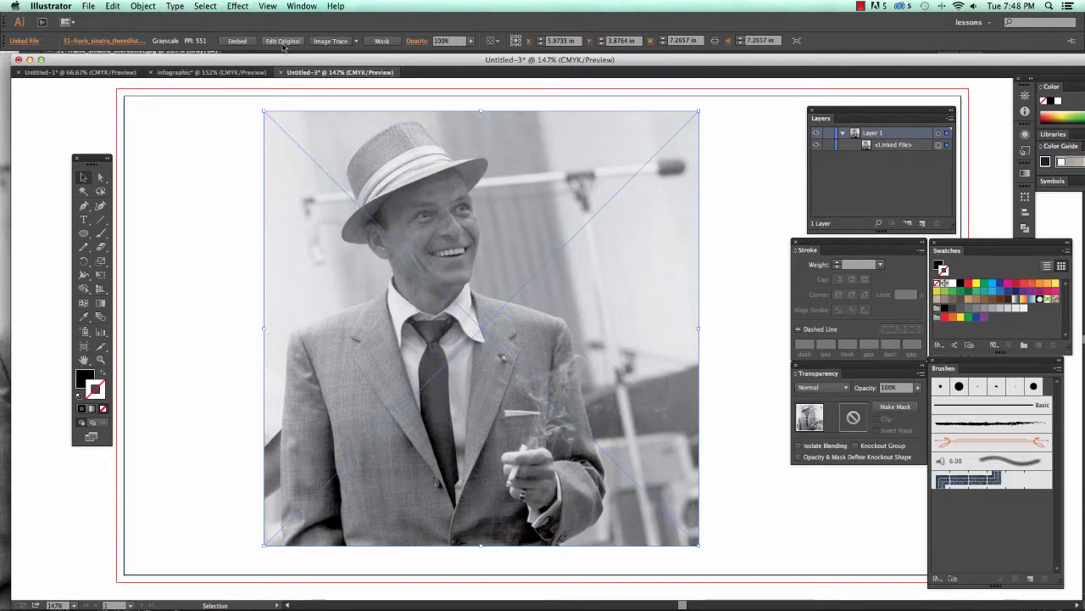
- Try editing the linked photo's original file from Illustrator, closing the Preview window that opens and returning to the artboard
{"action": "left_click", "coordinate": [283, 42]}
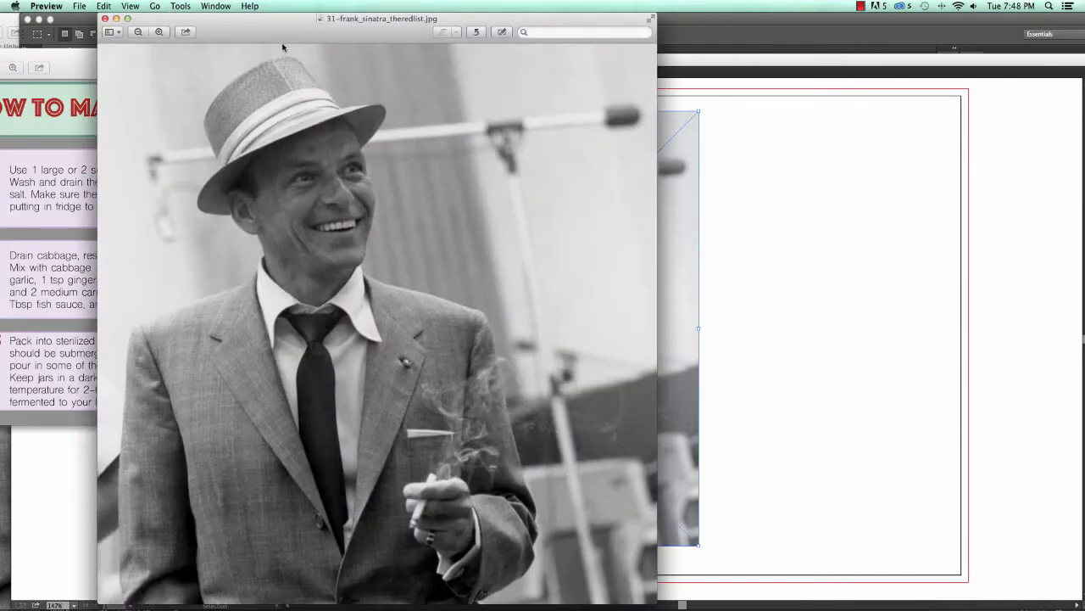
{"action": "left_click", "coordinate": [104, 17]}
{"action": "left_click", "coordinate": [801, 235]}
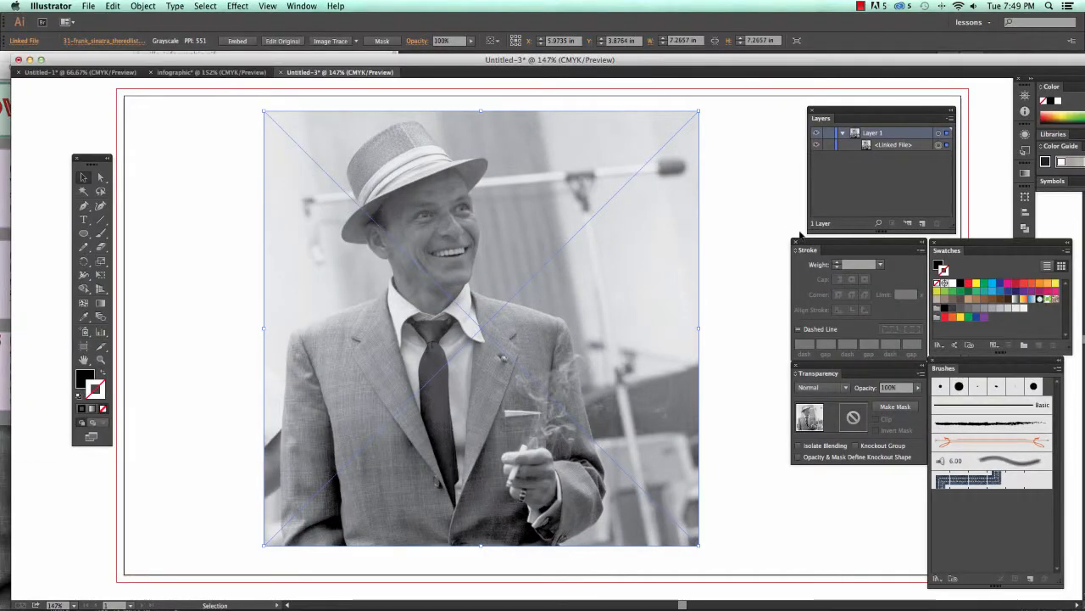
- Switch to Photoshop, move the Layers panel off the photo, and paint a white diagonal brush line from its upper-left edge to its right edge
{"action": "key", "text": "super+Tab"}
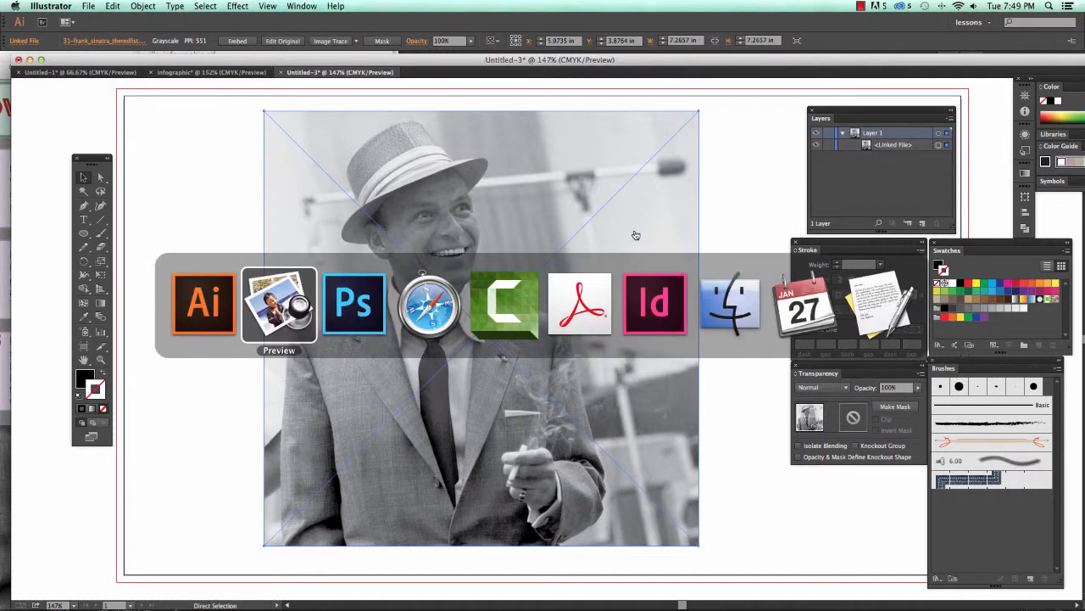
{"action": "key", "text": "super+Tab"}
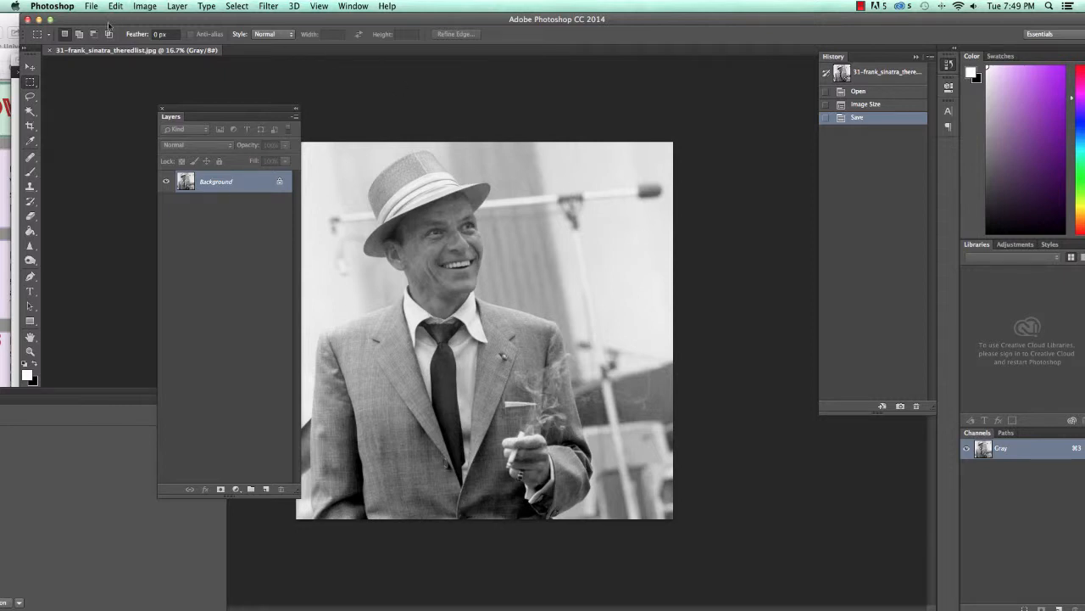
{"action": "mouse_move", "coordinate": [198, 111]}
{"action": "left_mouse_down"}
{"action": "mouse_move", "coordinate": [161, 114]}
{"action": "mouse_move", "coordinate": [101, 83]}
{"action": "left_mouse_up"}
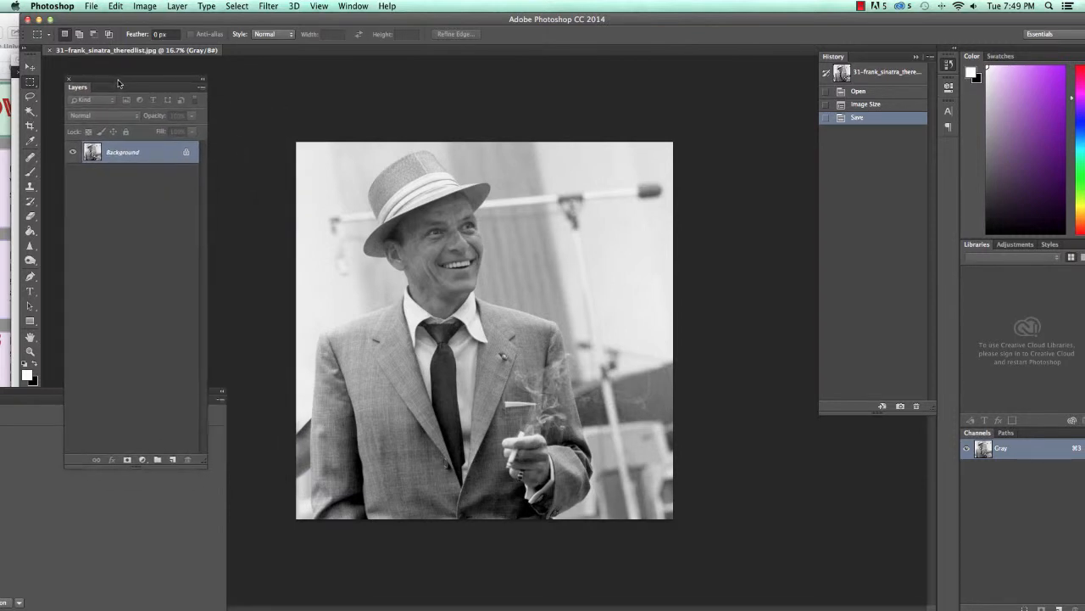
{"action": "left_click", "coordinate": [30, 172]}
{"action": "left_click", "coordinate": [319, 144]}
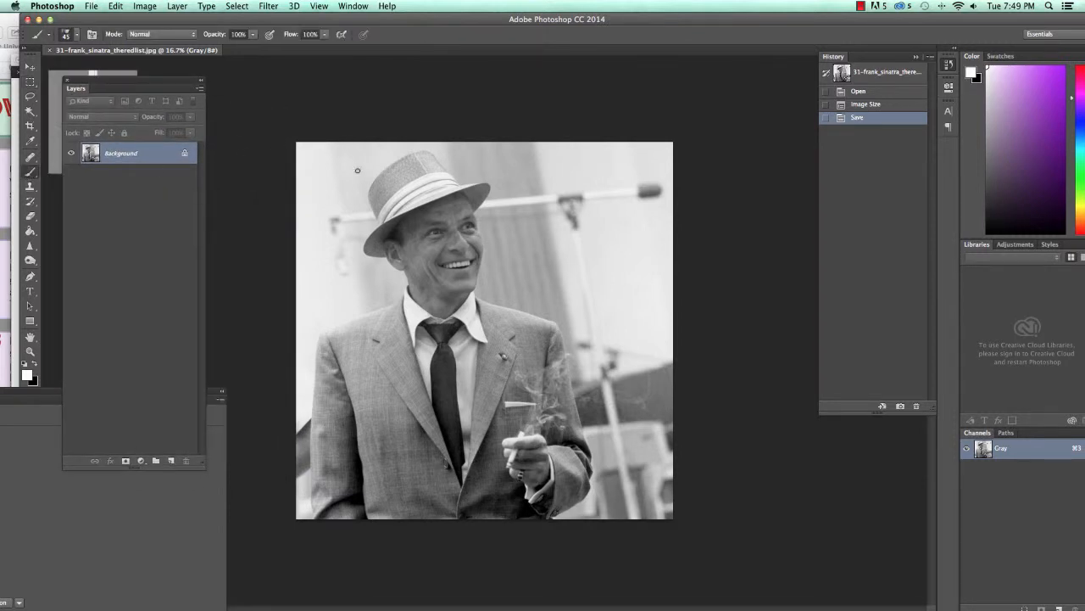
{"action": "left_click", "coordinate": [568, 352], "text": "shift"}
{"action": "left_click", "coordinate": [701, 455], "text": "shift"}
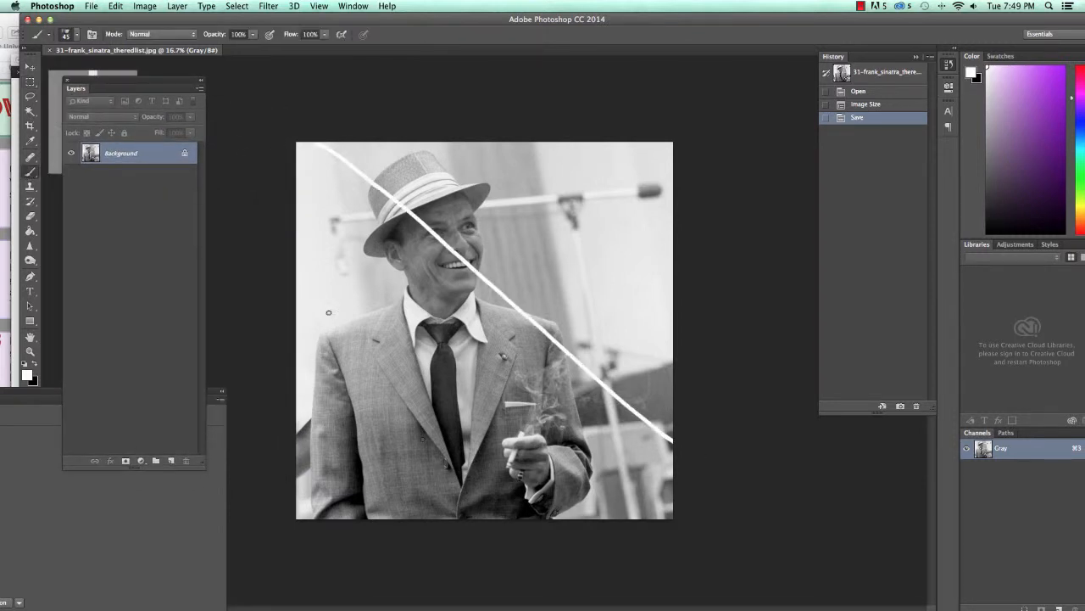
- Paint a looping white brush stroke across the photo and bring the saved change into the linked image in Illustrator
{"action": "mouse_move", "coordinate": [577, 144]}
{"action": "left_mouse_down"}
{"action": "mouse_move", "coordinate": [520, 210]}
{"action": "mouse_move", "coordinate": [479, 347]}
{"action": "mouse_move", "coordinate": [442, 417]}
{"action": "mouse_move", "coordinate": [375, 454]}
{"action": "mouse_move", "coordinate": [320, 382]}
{"action": "mouse_move", "coordinate": [335, 302]}
{"action": "mouse_move", "coordinate": [413, 259]}
{"action": "mouse_move", "coordinate": [587, 297]}
{"action": "mouse_move", "coordinate": [611, 264]}
{"action": "mouse_move", "coordinate": [369, 143]}
{"action": "left_mouse_up"}
{"action": "left_click", "coordinate": [89, 6]}
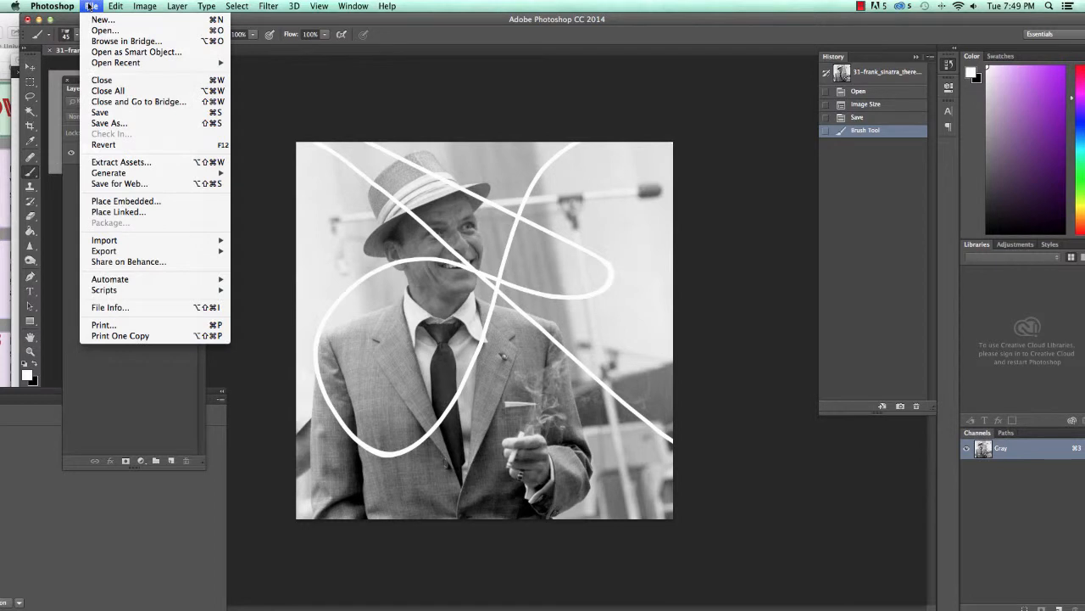
{"action": "left_click", "coordinate": [101, 112]}
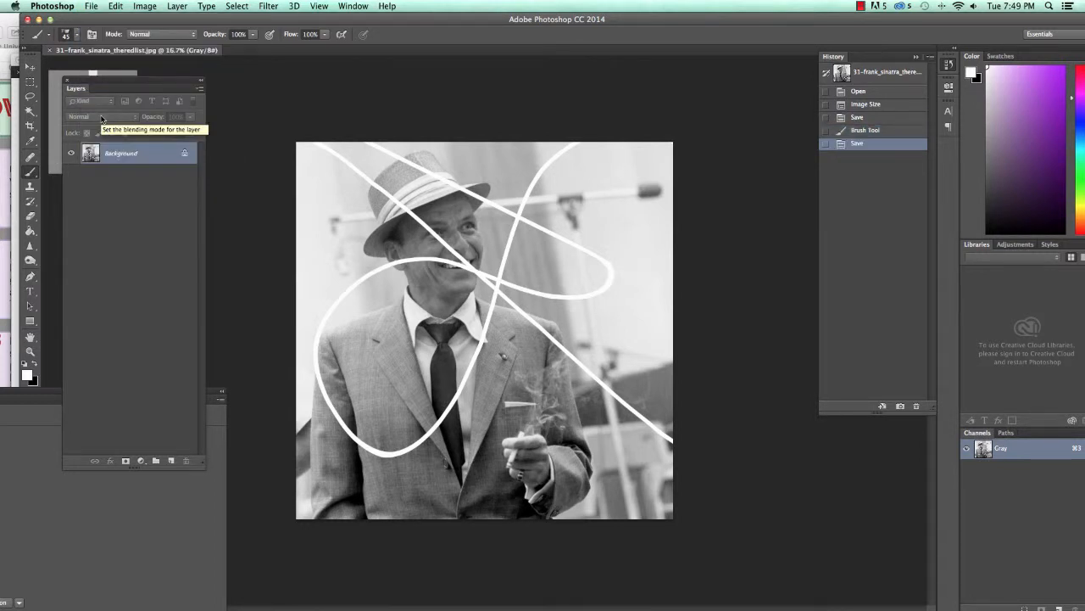
{"action": "key", "text": "super+Tab"}
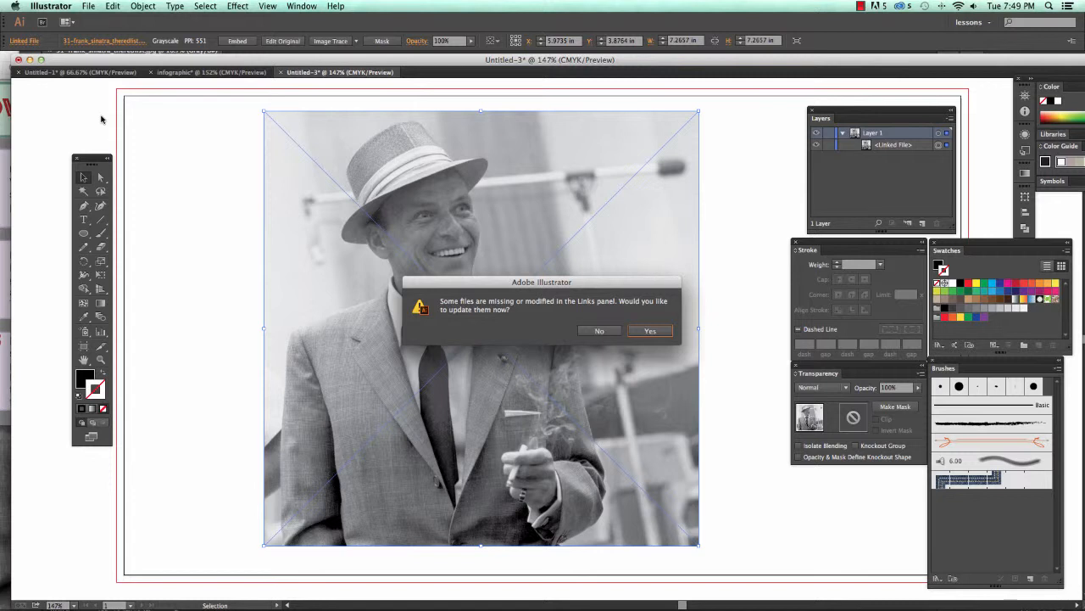
{"action": "left_click", "coordinate": [641, 332]}
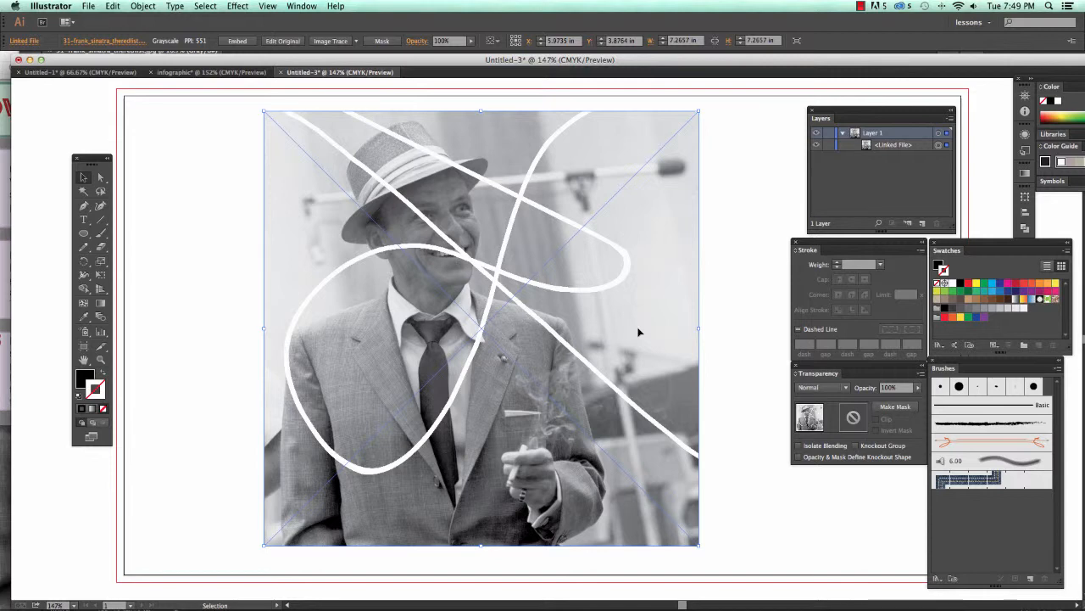
- Return the photo in Photoshop to the saved state before the brush strokes, resave it, and update the link in Illustrator
{"action": "key", "text": "super+Tab"}
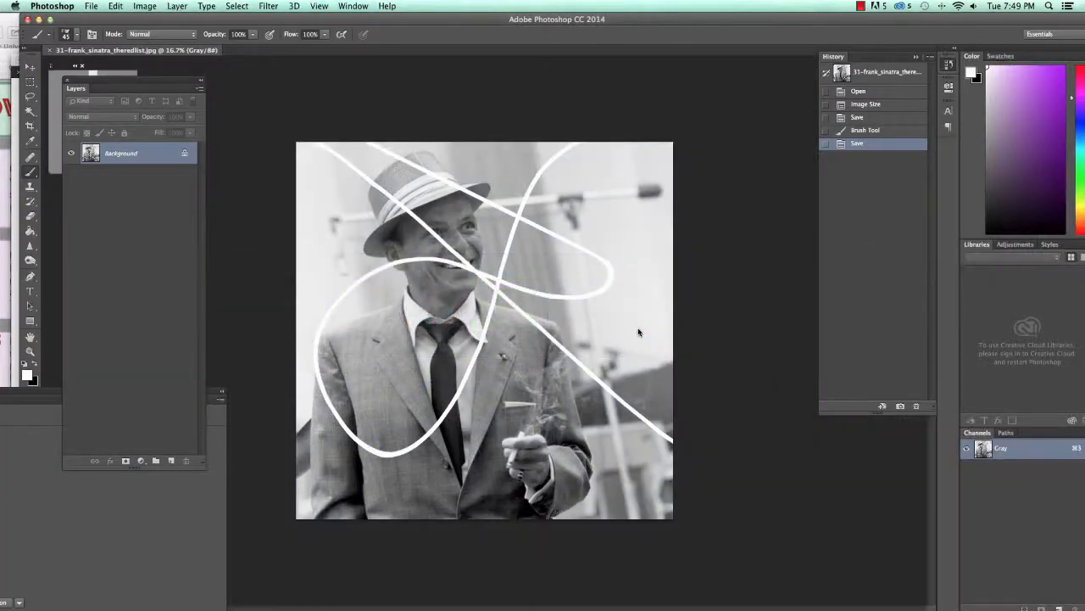
{"action": "left_click", "coordinate": [887, 129]}
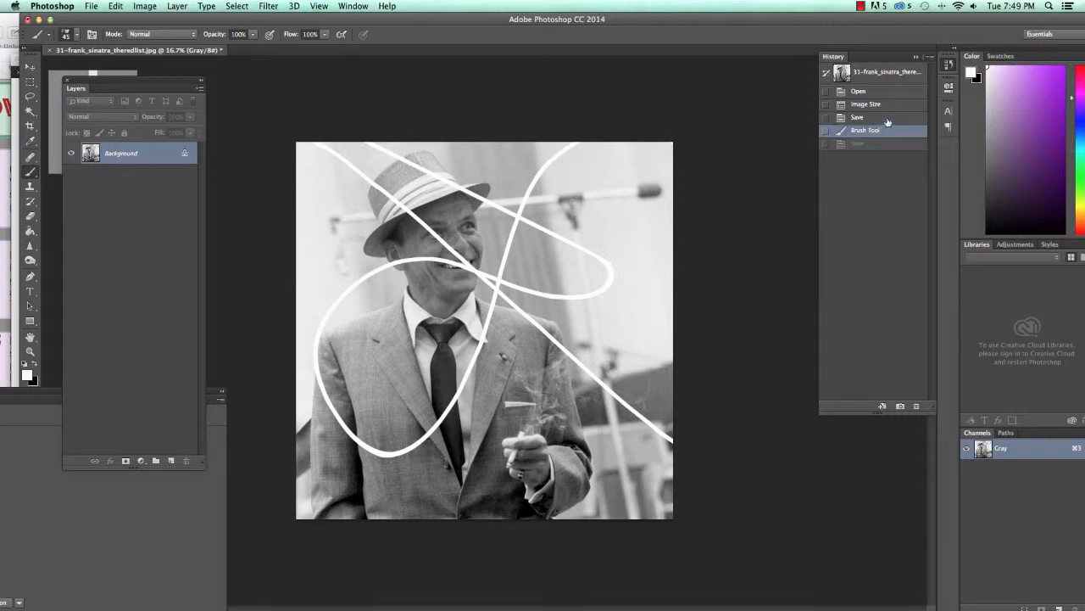
{"action": "left_click", "coordinate": [887, 118]}
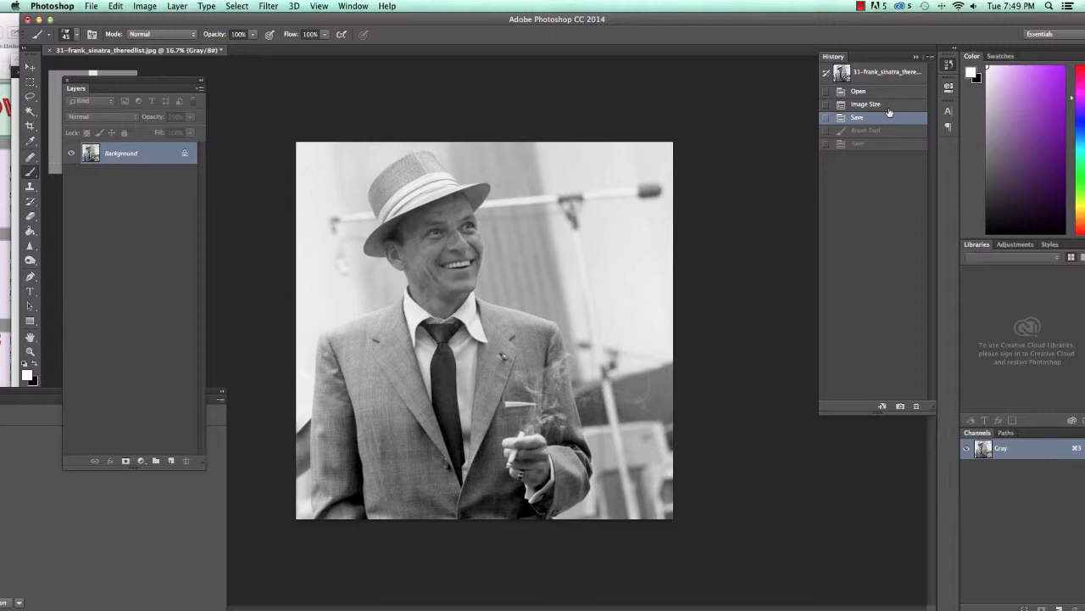
{"action": "key", "text": "super+s"}
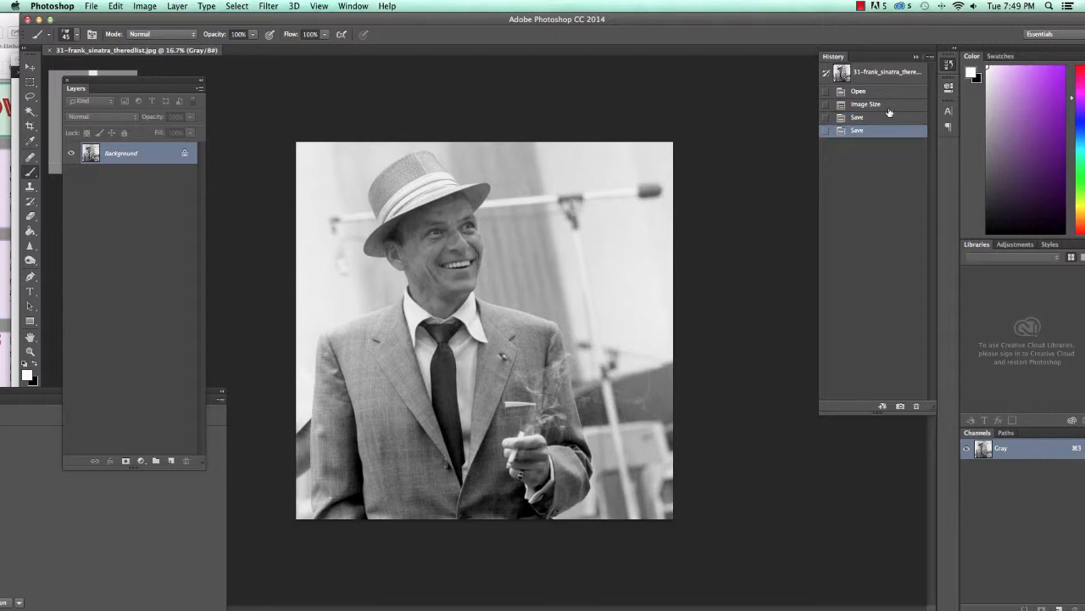
{"action": "key", "text": "super+Tab"}
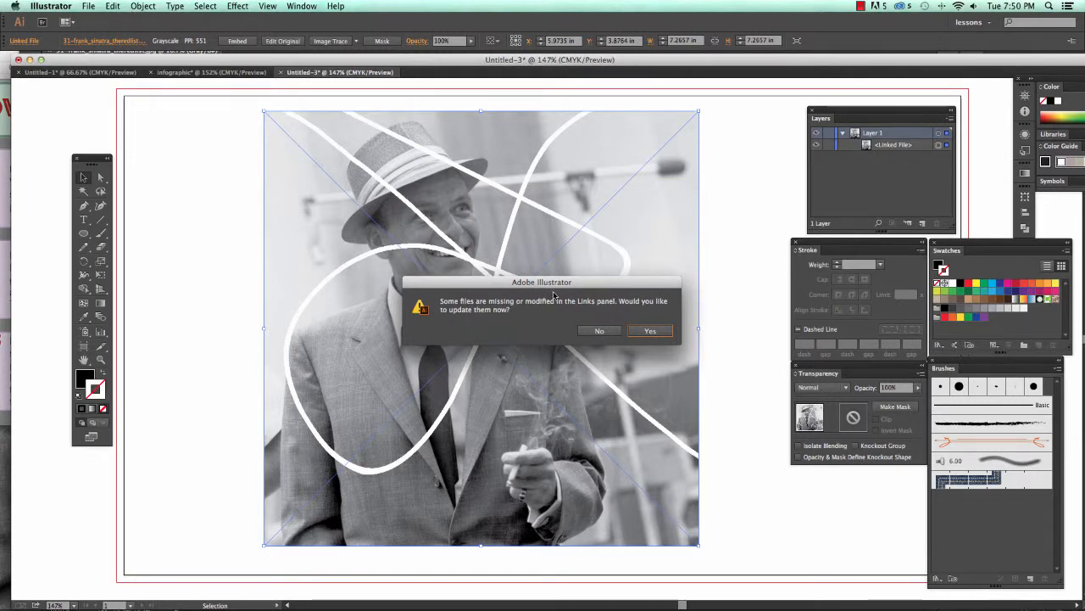
{"action": "left_click", "coordinate": [650, 332]}
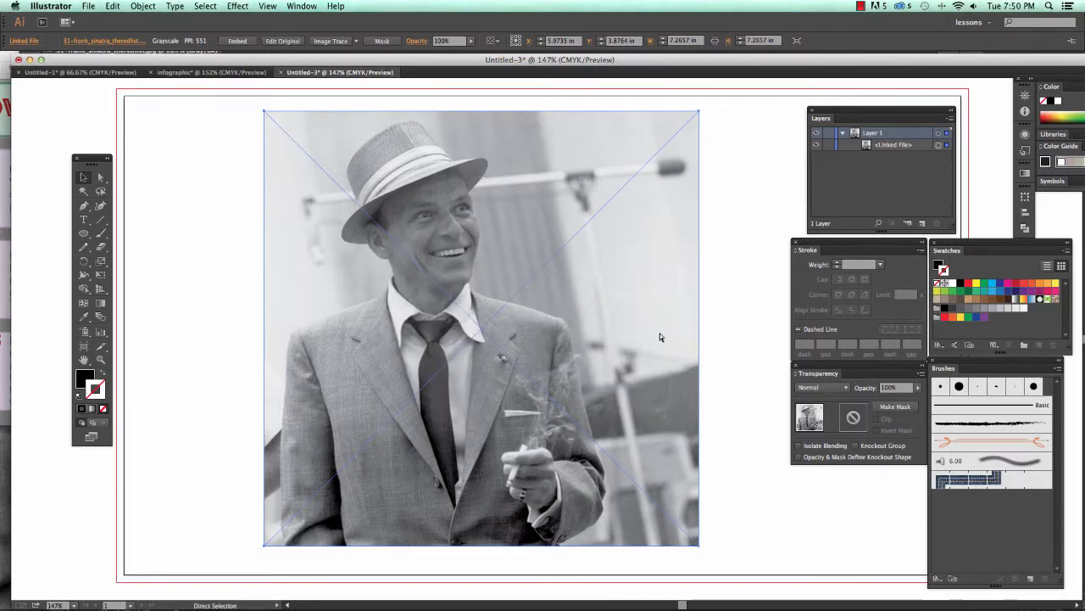
- Switch to Photoshop, shorten the Layers panel, and add a Brightness/Contrast adjustment layer with brightness -1 and contrast 61
{"action": "key", "text": "super+Tab"}
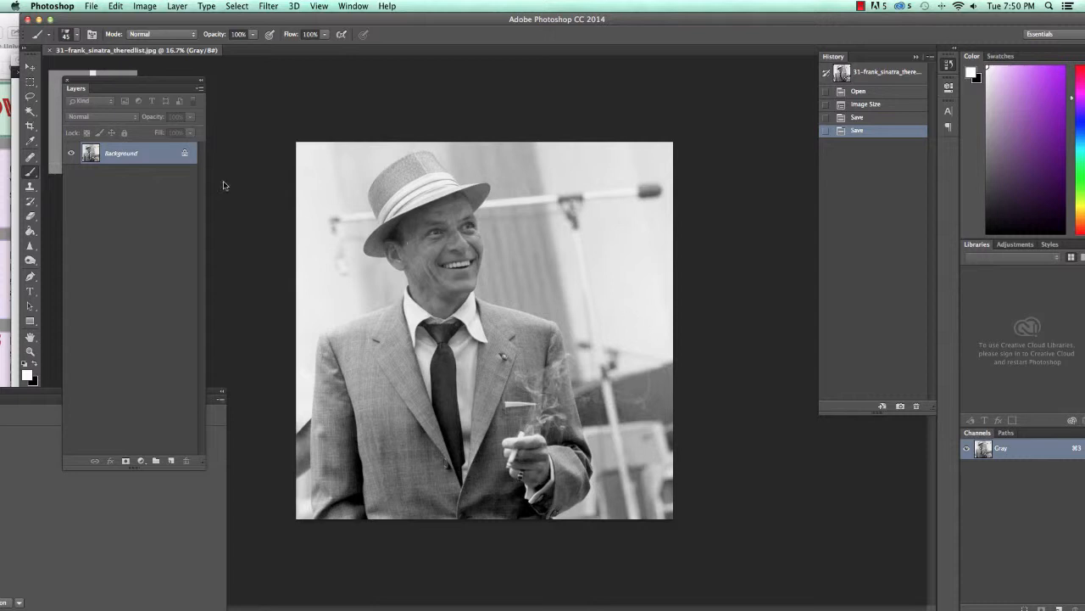
{"action": "left_click_drag", "start_coordinate": [147, 468], "coordinate": [144, 203]}
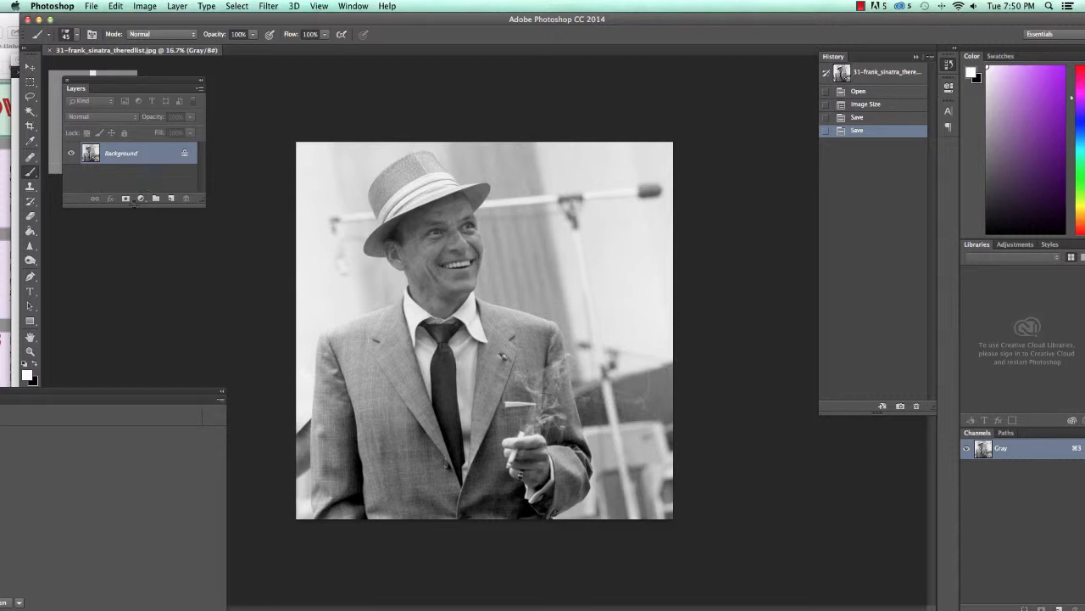
{"action": "left_click", "coordinate": [140, 200]}
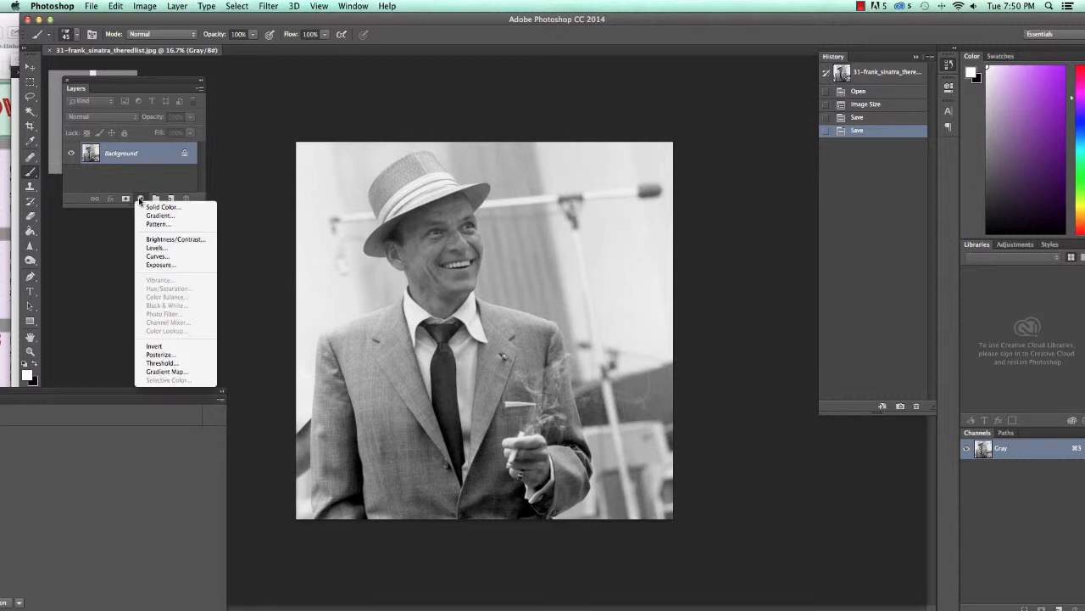
{"action": "left_click", "coordinate": [161, 239]}
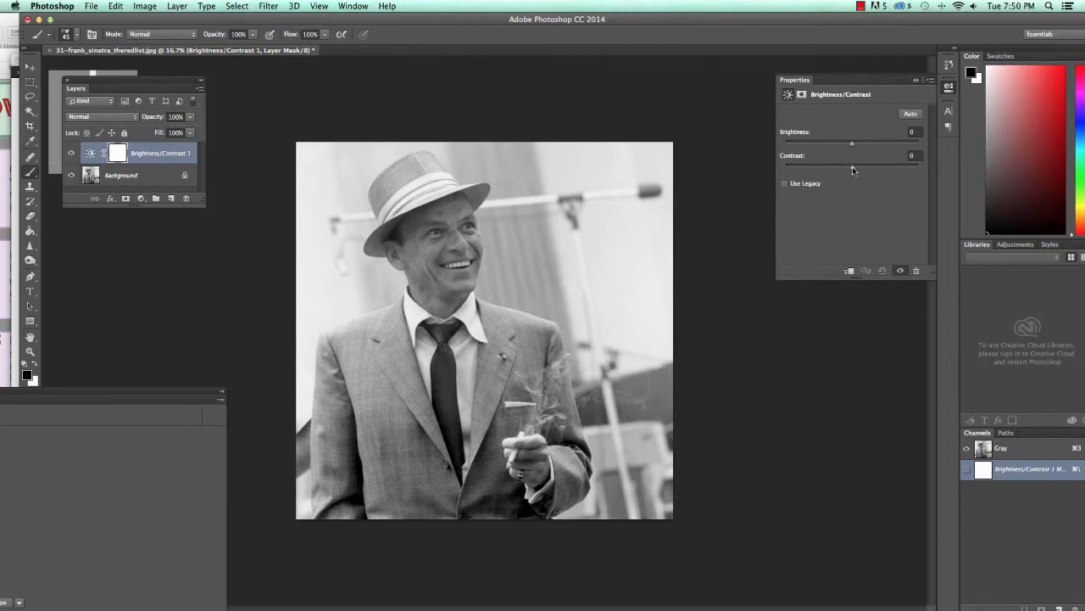
{"action": "left_click_drag", "start_coordinate": [853, 167], "coordinate": [850, 143]}
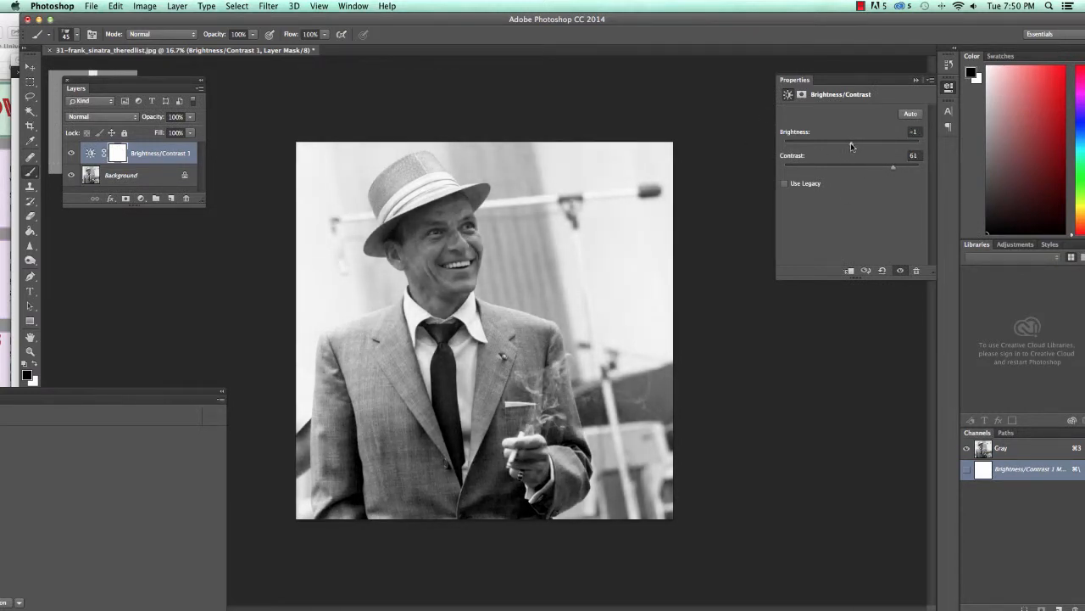
- Merge the Brightness/Contrast adjustment layer and the Background into a single layer
{"action": "left_click", "coordinate": [161, 178]}
{"action": "left_click", "coordinate": [167, 158], "text": "shift"}
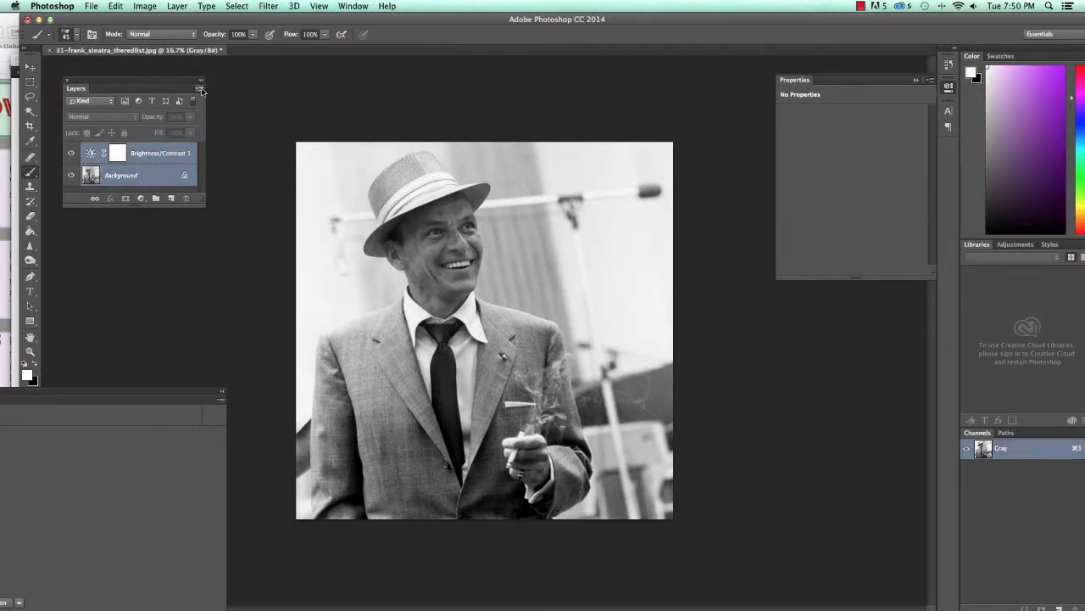
{"action": "left_click", "coordinate": [202, 88]}
{"action": "left_click", "coordinate": [235, 334]}
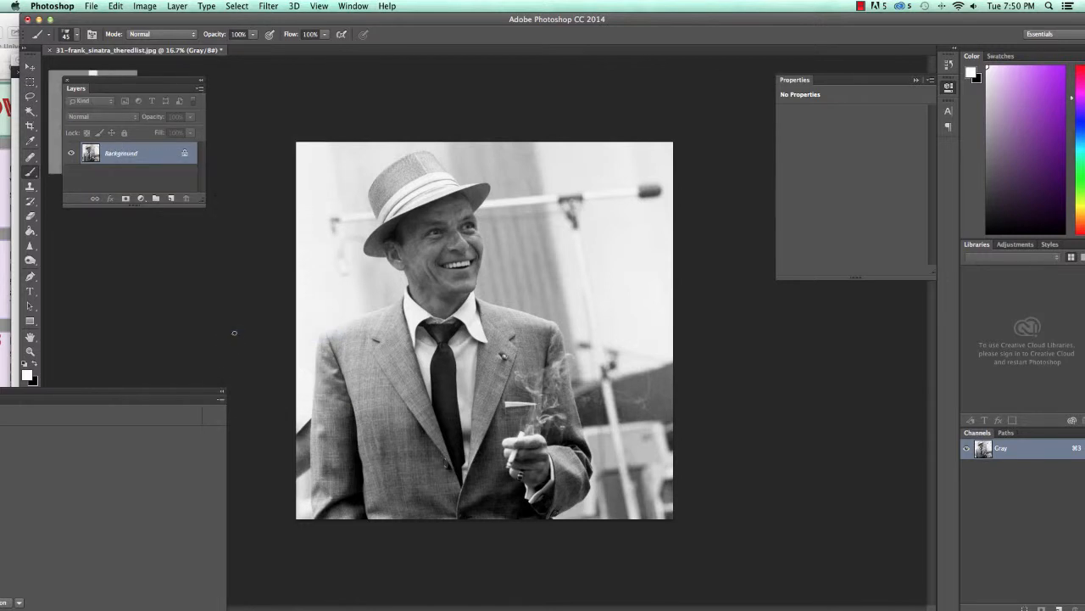
- Save the adjusted photo, switch to Illustrator to update the modified link, and deselect the image
{"action": "key", "text": "super+s"}
{"action": "key", "text": "super+Tab"}
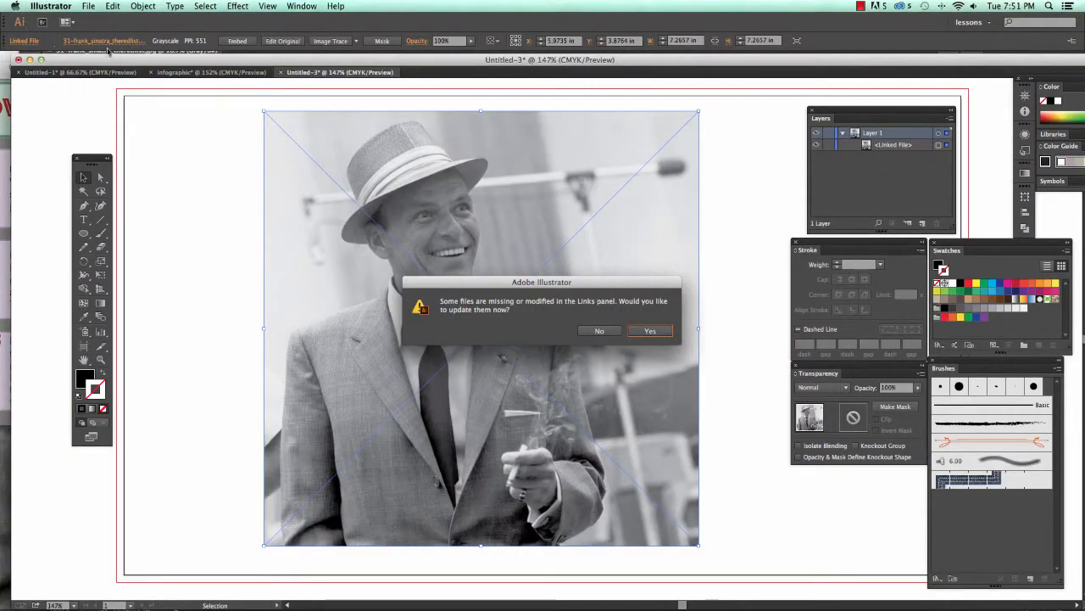
{"action": "left_click", "coordinate": [650, 330]}
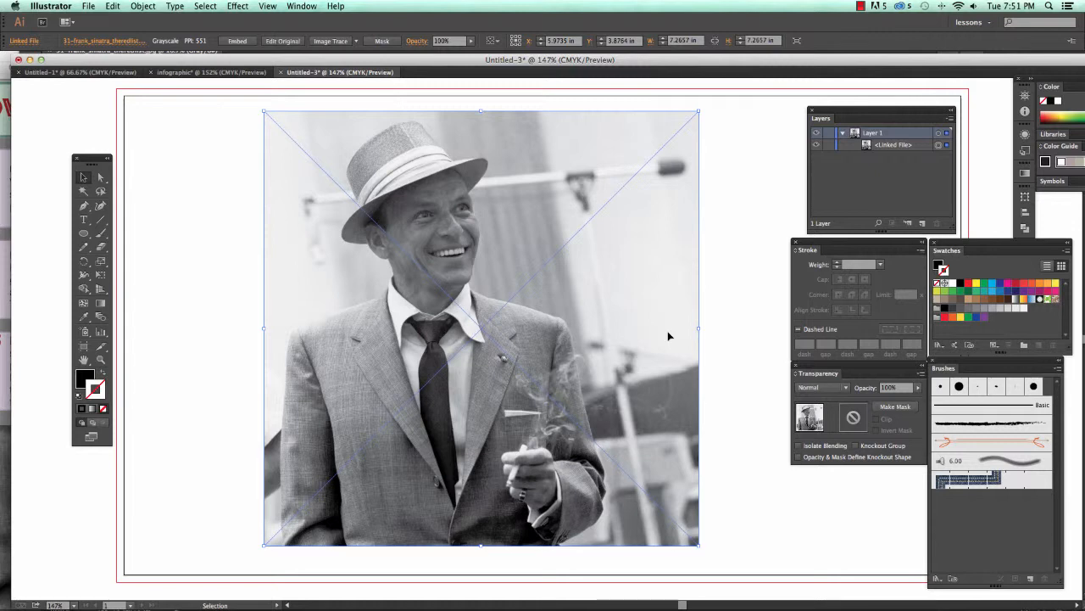
{"action": "left_click", "coordinate": [767, 296]}
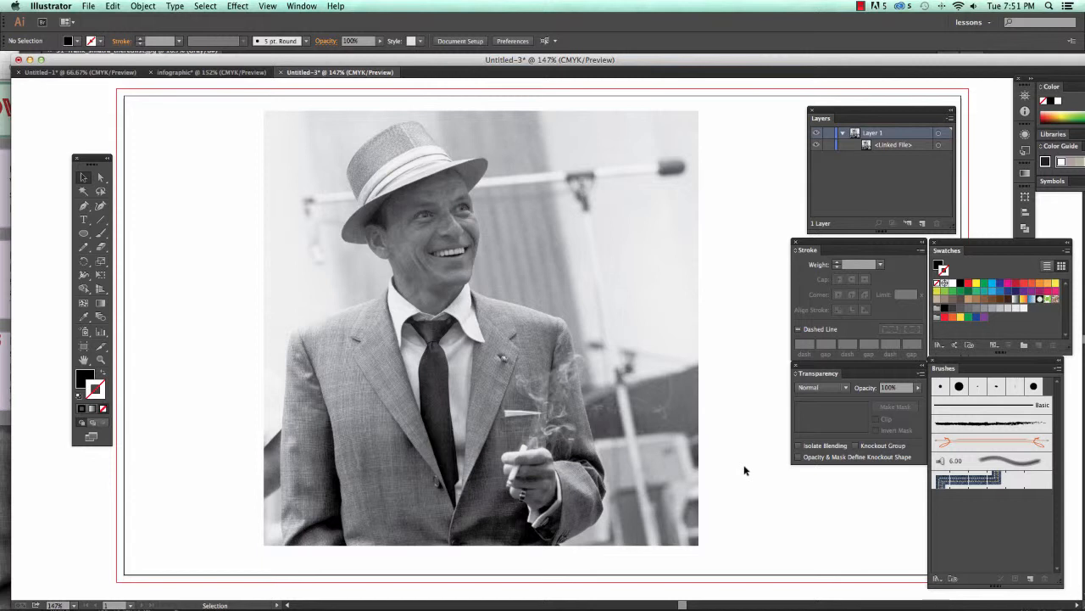
- Draw a black circle about 6.26 in across over the man's face and torso with the Ellipse tool
{"action": "left_click", "coordinate": [893, 150]}
{"action": "left_click", "coordinate": [882, 133]}
{"action": "left_click", "coordinate": [83, 233]}
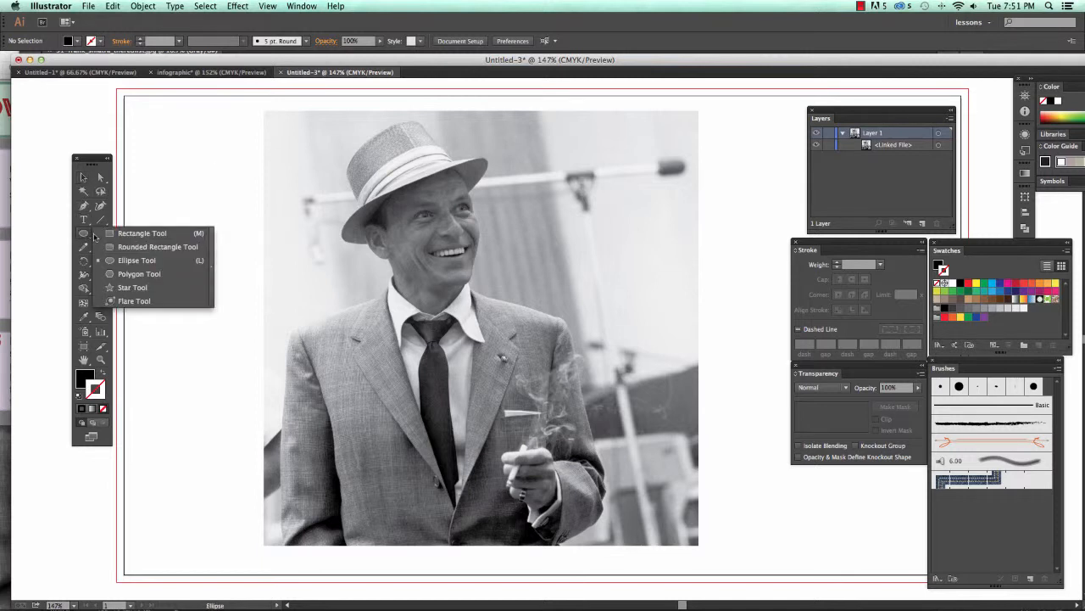
{"action": "left_click_drag", "start_coordinate": [95, 236], "coordinate": [118, 260]}
{"action": "left_click_drag", "start_coordinate": [311, 163], "coordinate": [682, 485]}
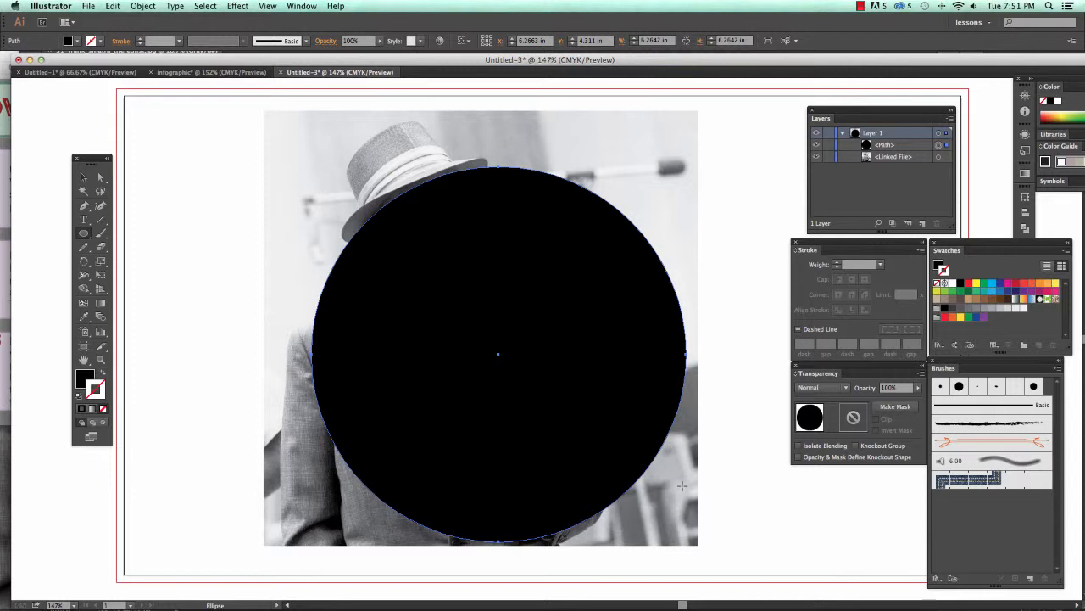
- Select the circle together with the linked photo and make a clipping mask from them
{"action": "left_click", "coordinate": [84, 176]}
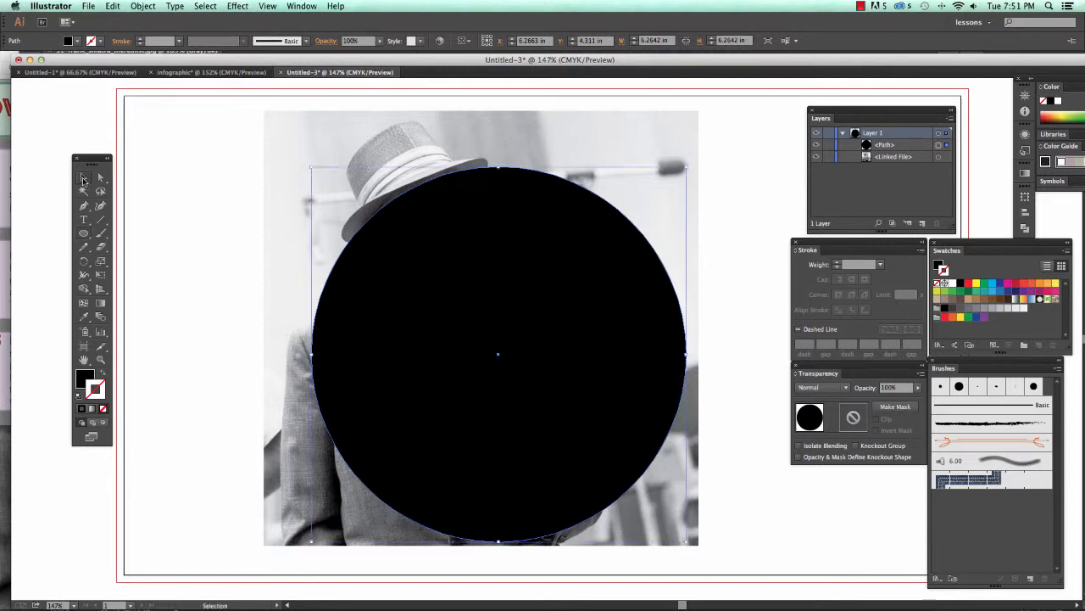
{"action": "left_click_drag", "start_coordinate": [200, 140], "coordinate": [387, 278]}
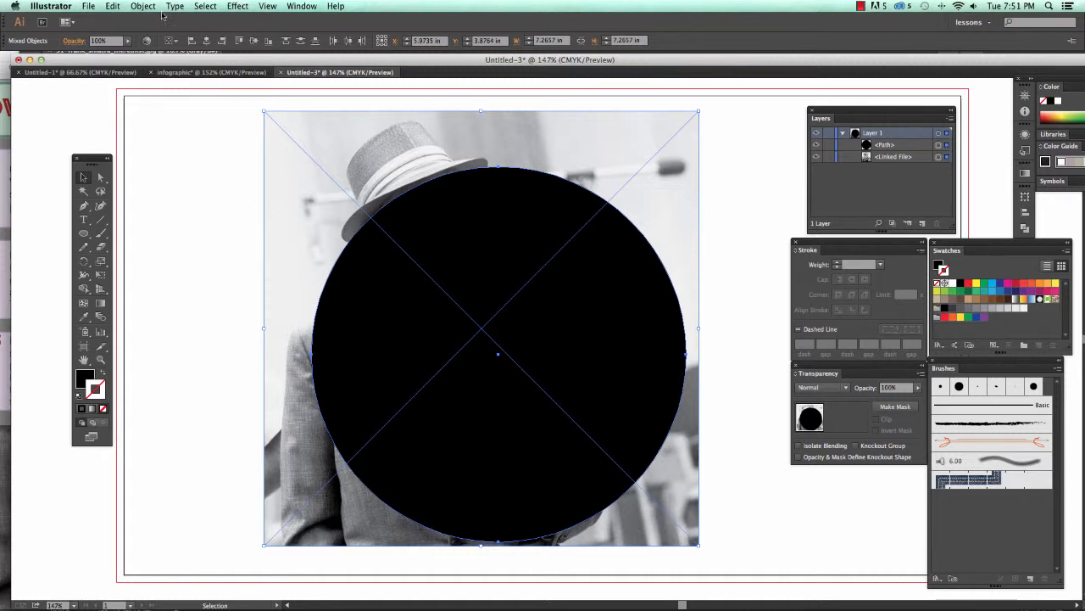
{"action": "left_click", "coordinate": [137, 6]}
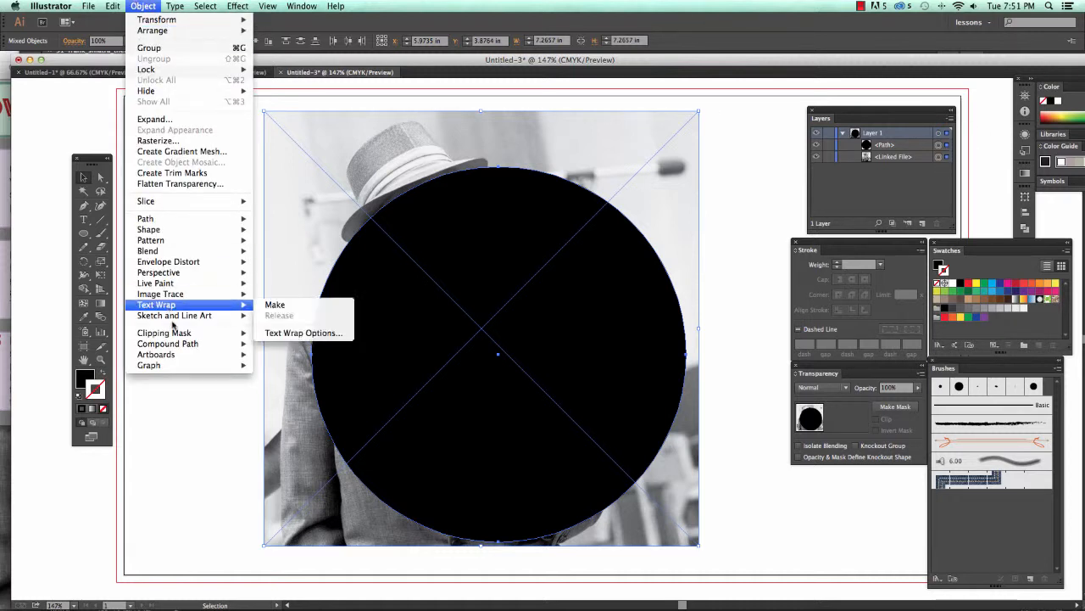
{"action": "mouse_move", "coordinate": [176, 334]}
{"action": "left_click", "coordinate": [275, 333]}
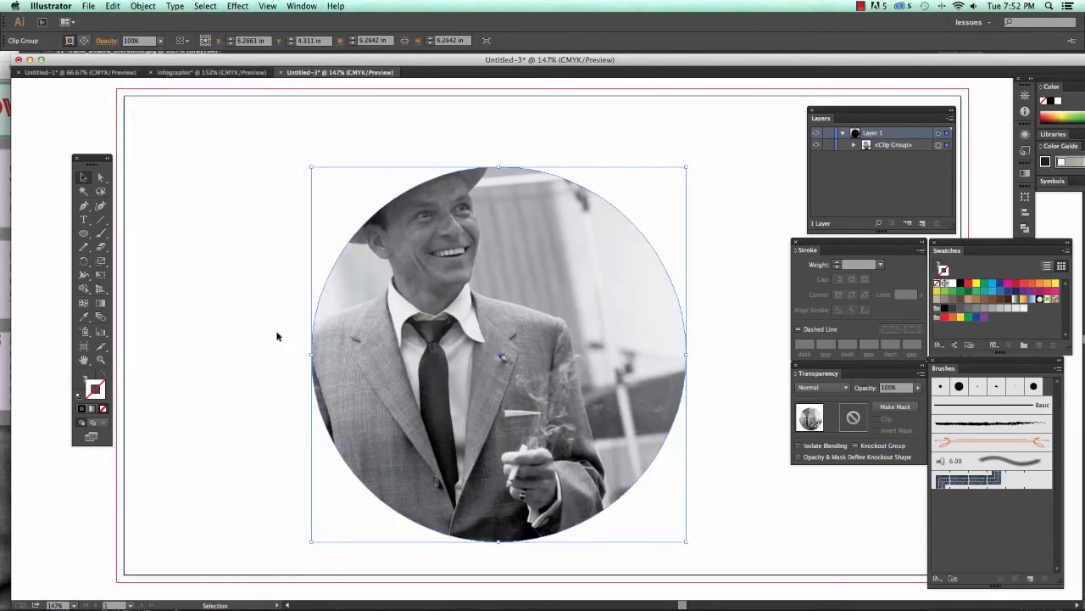
- Reshape the clipping path by moving its top anchor point up and left so the mask includes the hat, then deselect
{"action": "left_click", "coordinate": [853, 145]}
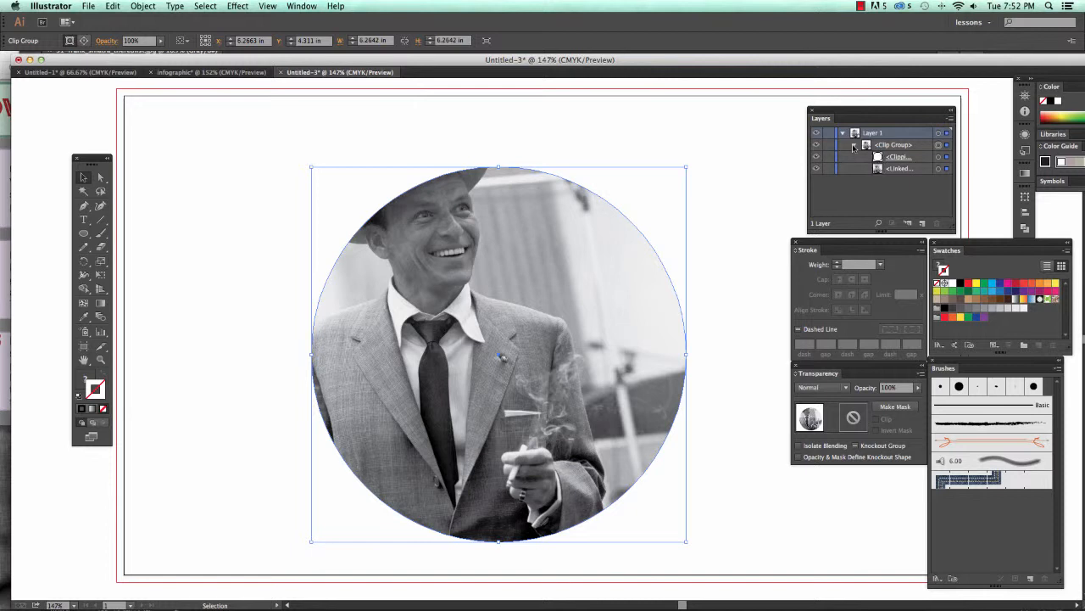
{"action": "left_click", "coordinate": [947, 157]}
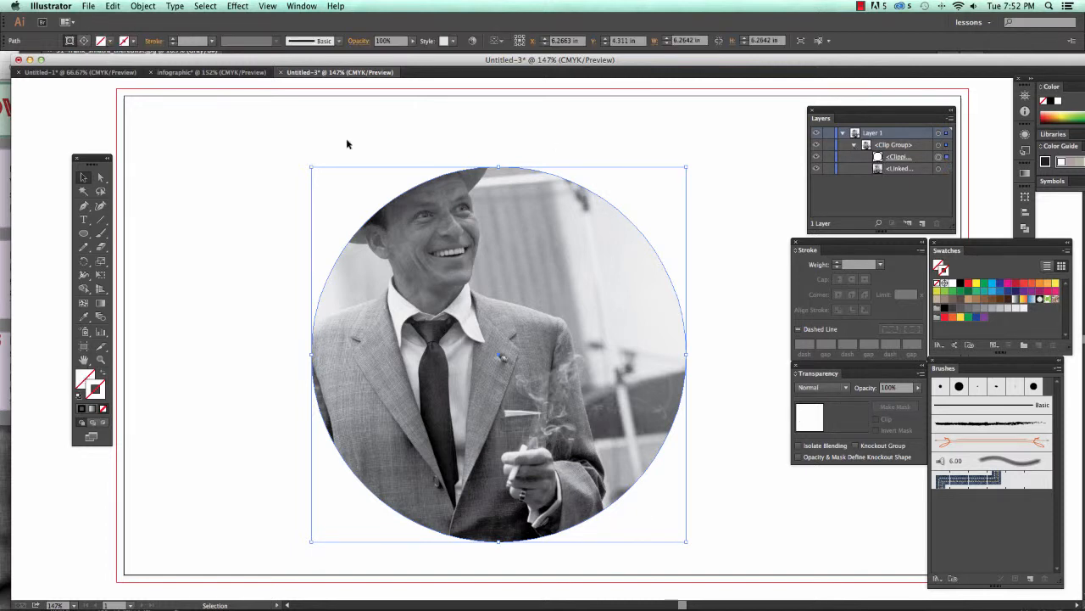
{"action": "left_click", "coordinate": [100, 177]}
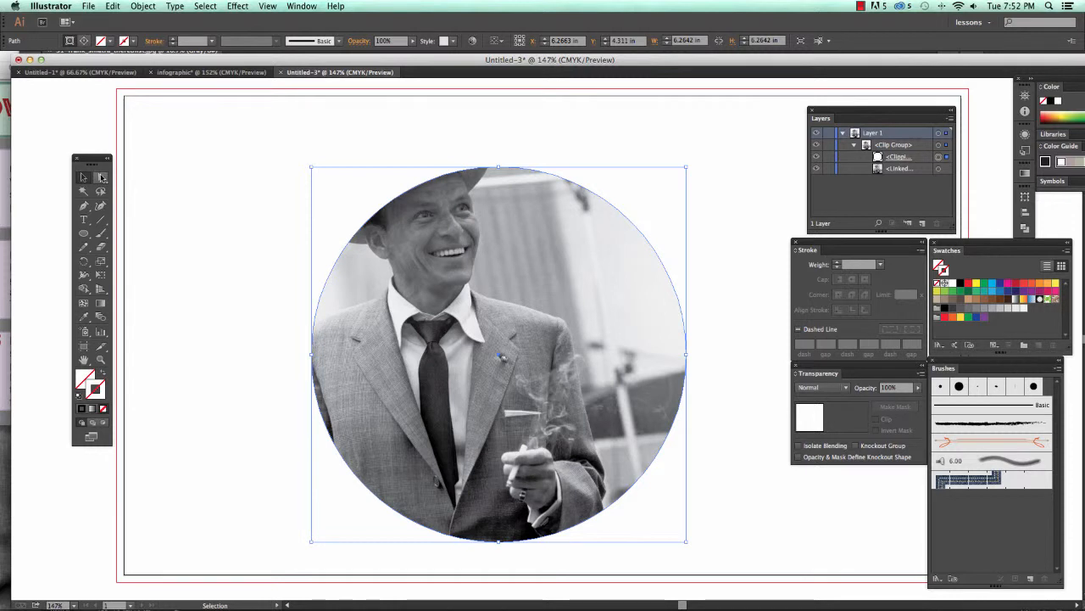
{"action": "left_click", "coordinate": [498, 167]}
{"action": "left_click_drag", "start_coordinate": [499, 167], "coordinate": [416, 120]}
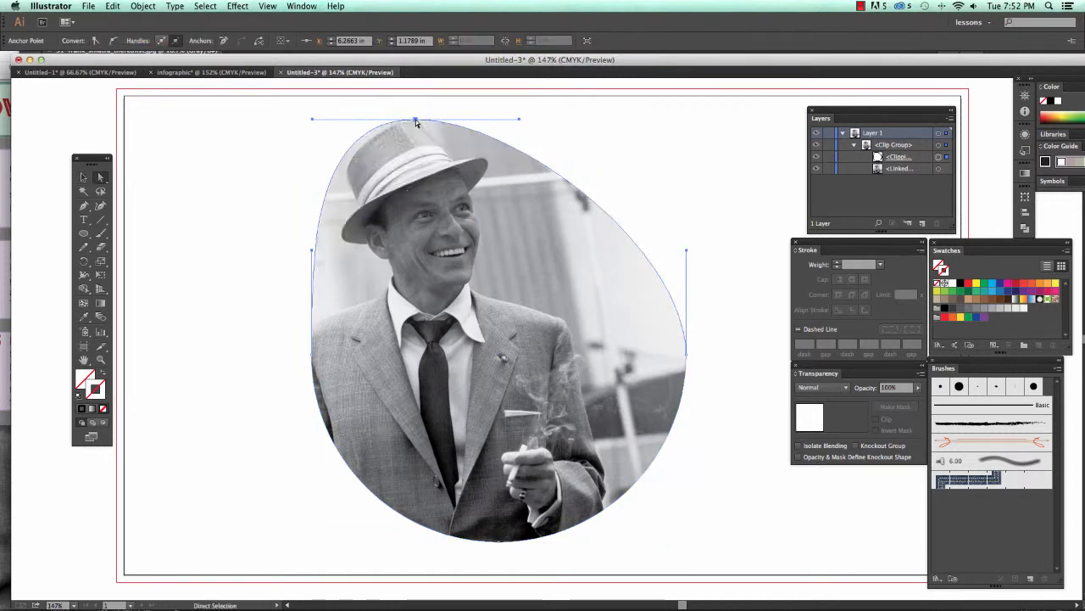
{"action": "left_click", "coordinate": [706, 160]}
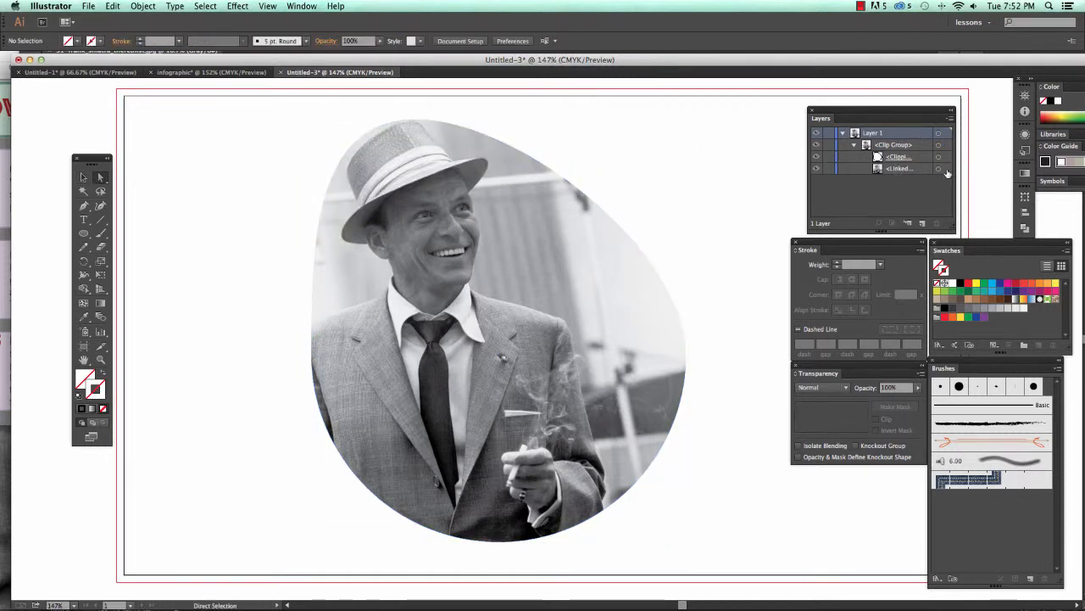
- Shift the linked photo about 0.35 in to the right inside its clipping mask and deselect it
{"action": "left_click", "coordinate": [938, 168]}
{"action": "mouse_move", "coordinate": [500, 283]}
{"action": "left_mouse_down"}
{"action": "mouse_move", "coordinate": [529, 270]}
{"action": "mouse_move", "coordinate": [536, 302]}
{"action": "mouse_move", "coordinate": [525, 271]}
{"action": "mouse_move", "coordinate": [513, 277]}
{"action": "left_mouse_up"}
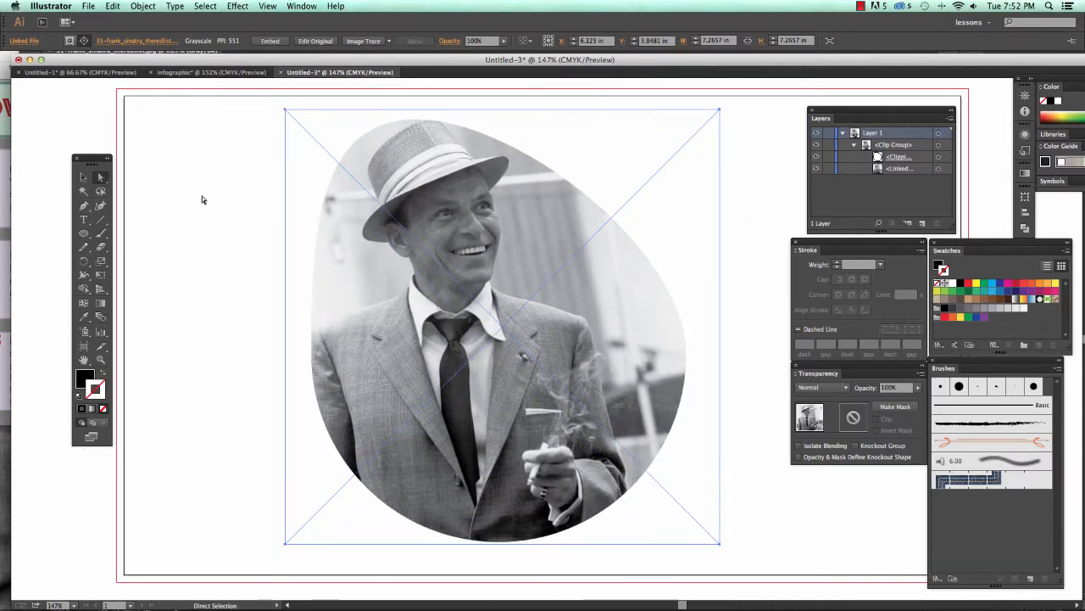
{"action": "left_click", "coordinate": [201, 196]}
- Draw a black rectangle about 7.45 by 3.47 in across the masked photo, with a light blue stroke and Multiply blending
{"action": "left_click_drag", "start_coordinate": [83, 233], "coordinate": [597, 438]}
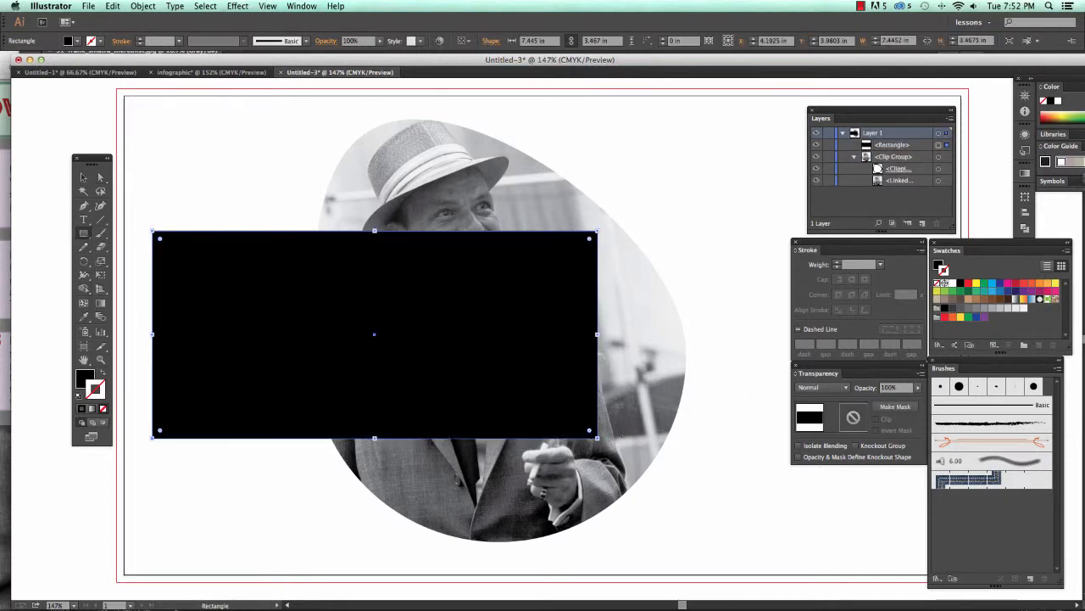
{"action": "left_click", "coordinate": [992, 283]}
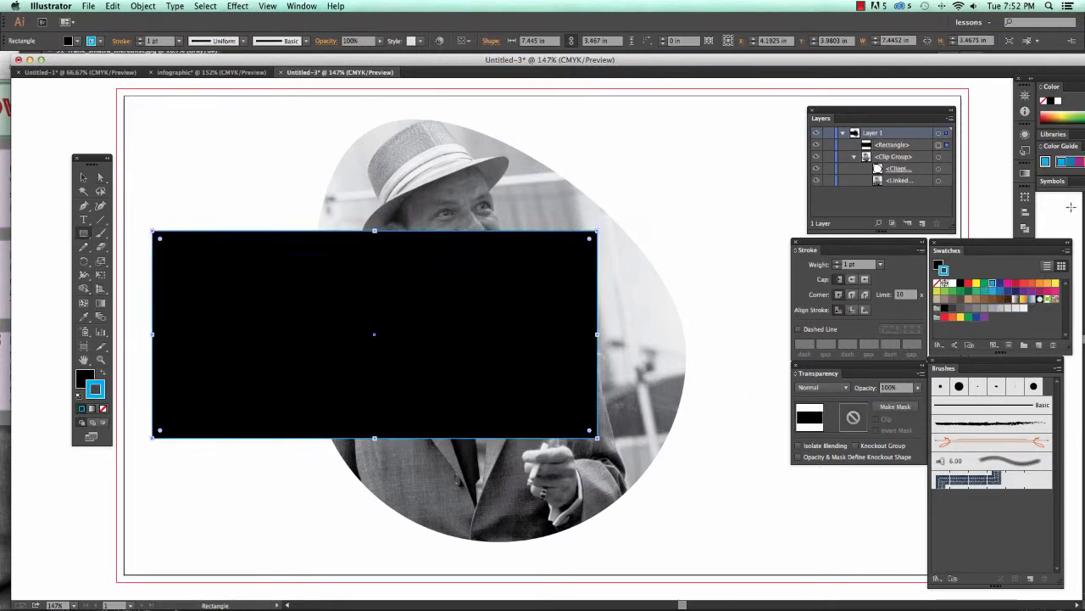
{"action": "left_click", "coordinate": [819, 388]}
{"action": "left_click", "coordinate": [820, 428]}
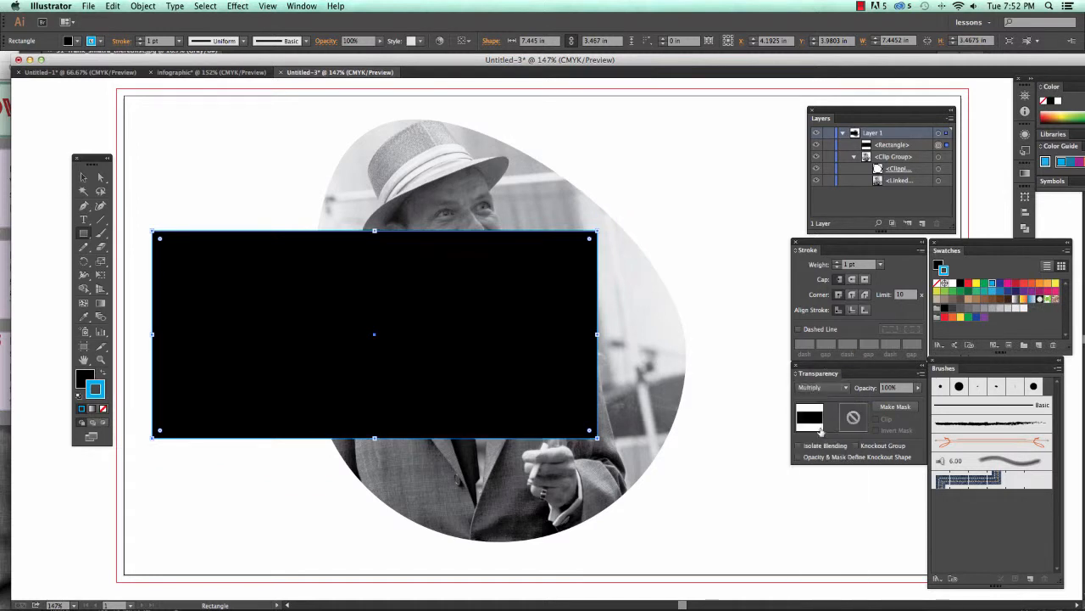
- Swap the rectangle's fill and stroke so it is filled light blue, set its stroke to none, and keep it selected
{"action": "left_click", "coordinate": [103, 377]}
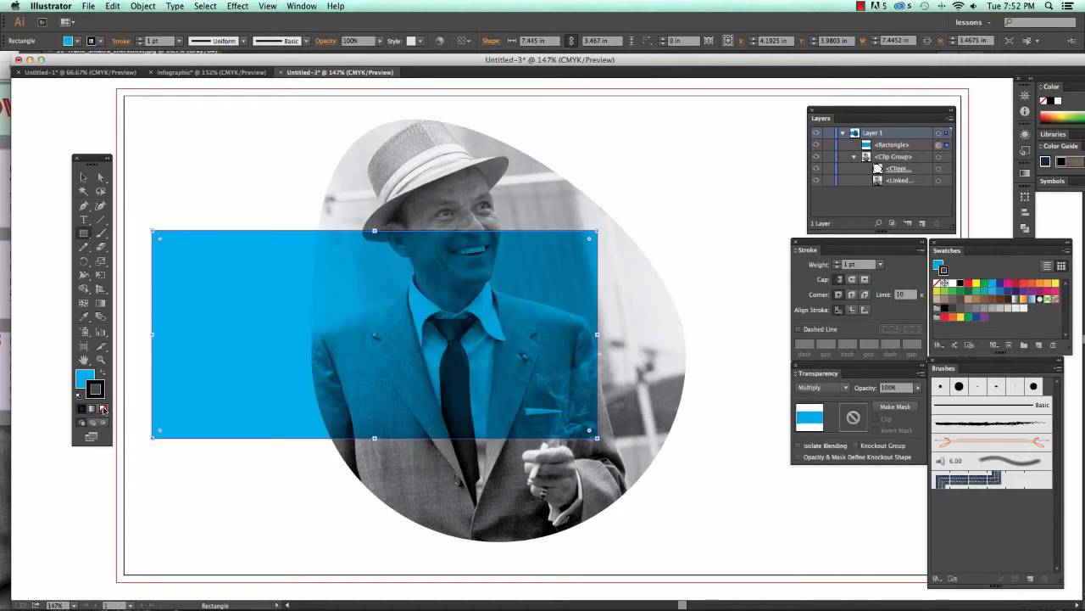
{"action": "left_click", "coordinate": [104, 409]}
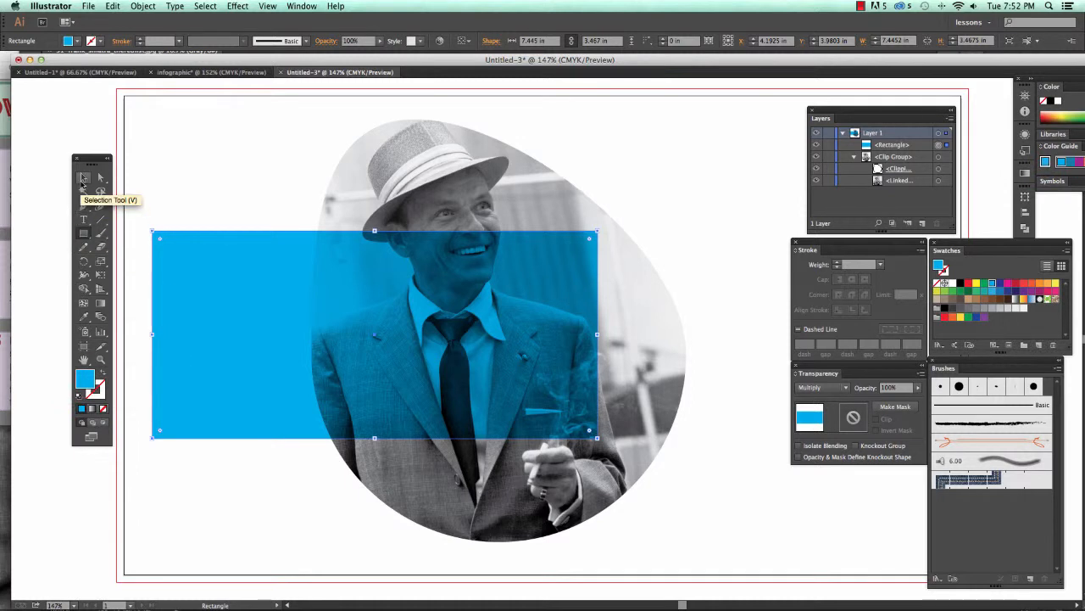
{"action": "left_click", "coordinate": [84, 177]}
{"action": "left_click", "coordinate": [156, 152]}
{"action": "left_click", "coordinate": [461, 310]}
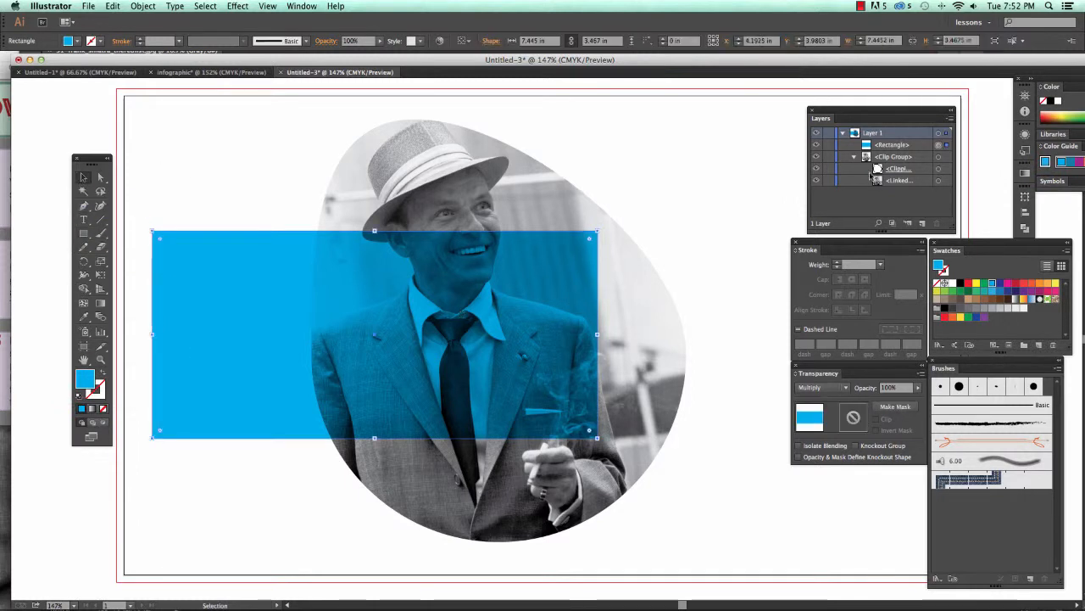
- Move the blue rectangle into the clip group, between the clipping path and the linked photo, and deselect it
{"action": "left_click", "coordinate": [892, 146]}
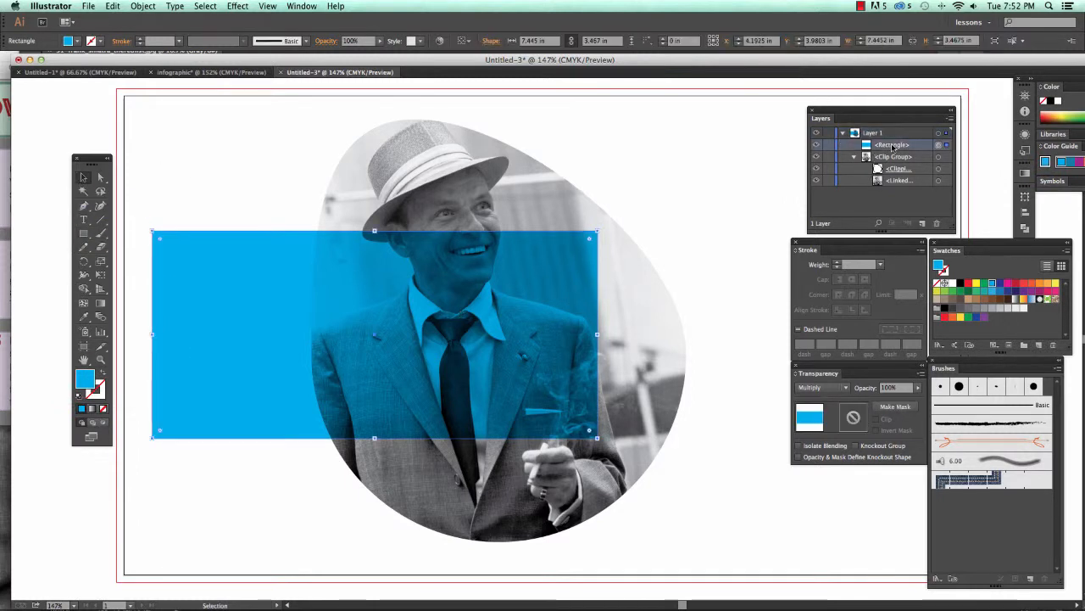
{"action": "left_click_drag", "start_coordinate": [892, 145], "coordinate": [892, 175]}
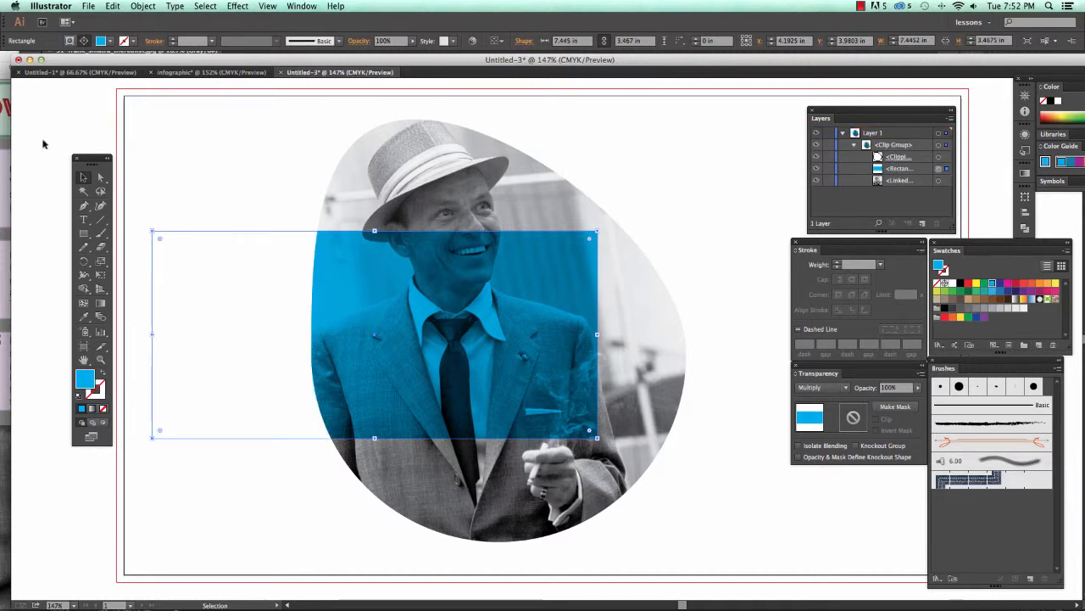
{"action": "left_click", "coordinate": [198, 131]}
- Target only the blue rectangle inside the clip group and shift it about 1.6 in right to span the mask's full width
{"action": "left_click", "coordinate": [319, 342]}
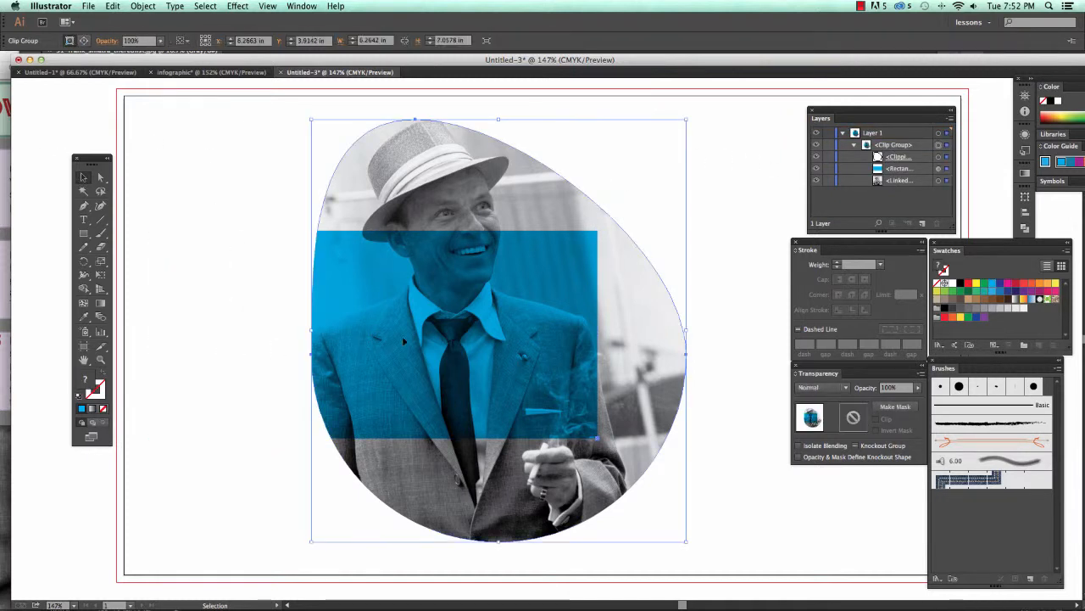
{"action": "left_click", "coordinate": [944, 170]}
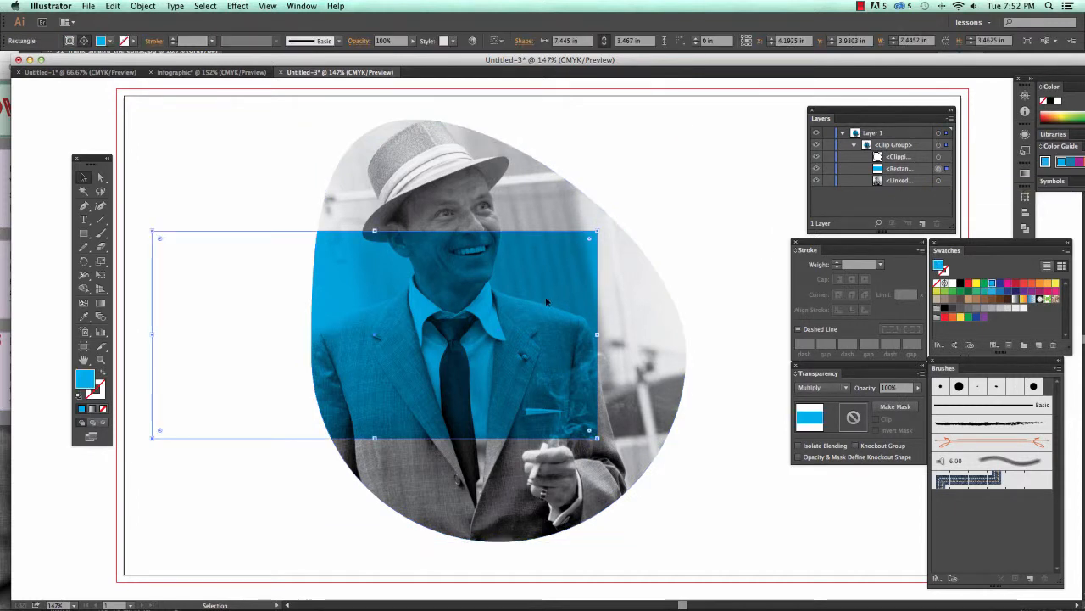
{"action": "left_click_drag", "start_coordinate": [546, 296], "coordinate": [642, 296]}
{"action": "left_click", "coordinate": [737, 168]}
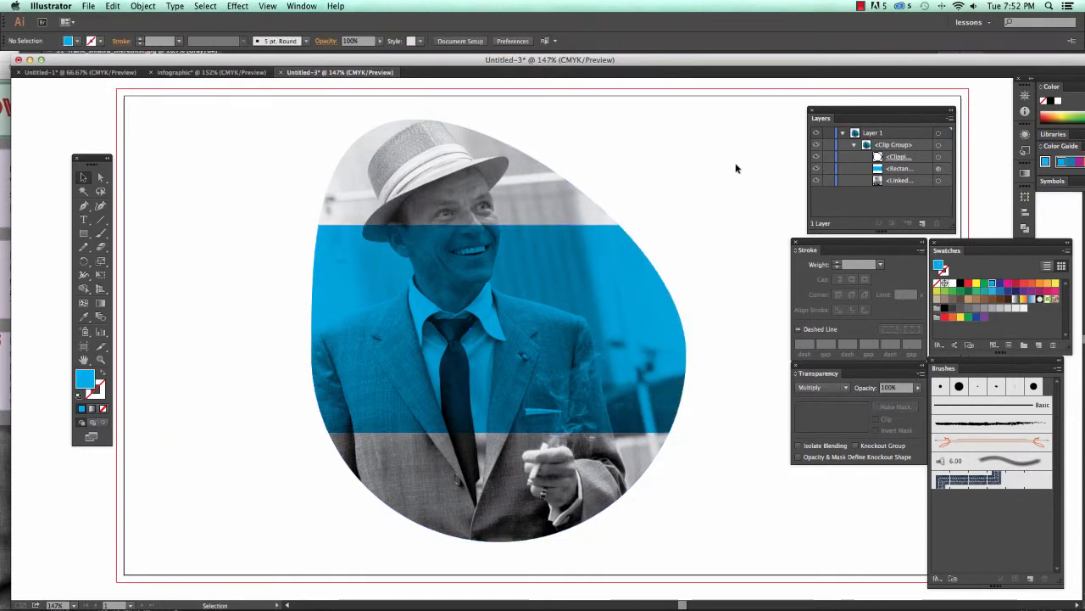
- Lower the clipped blue rectangle about 0.4 in so its top edge crosses the man's mouth, then deselect it
{"action": "left_click", "coordinate": [938, 169]}
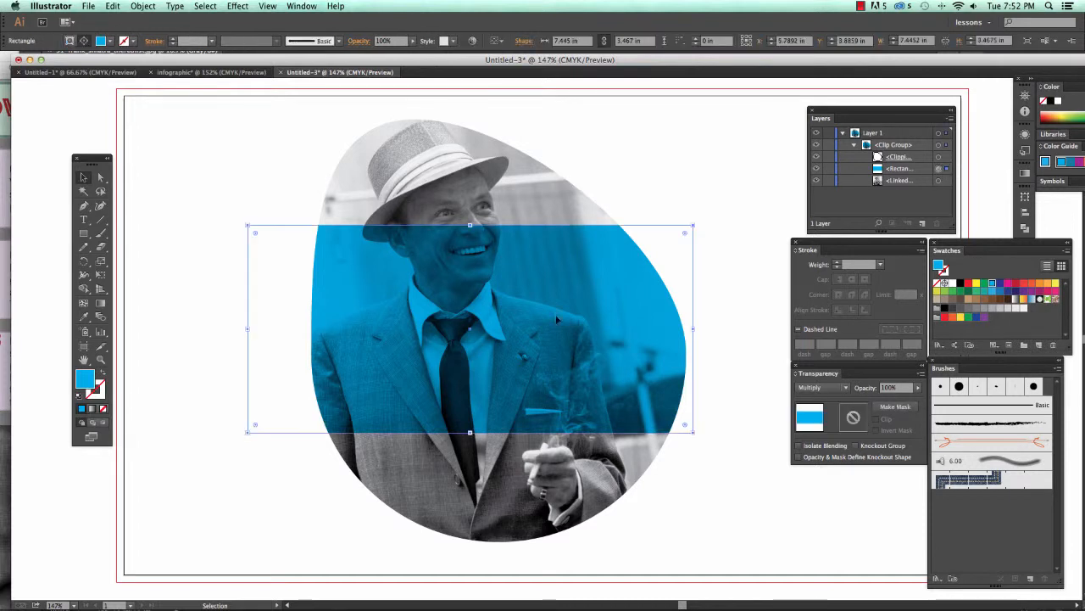
{"action": "mouse_move", "coordinate": [485, 356]}
{"action": "left_mouse_down"}
{"action": "mouse_move", "coordinate": [481, 390]}
{"action": "mouse_move", "coordinate": [481, 374]}
{"action": "left_mouse_up"}
{"action": "left_click", "coordinate": [656, 178]}
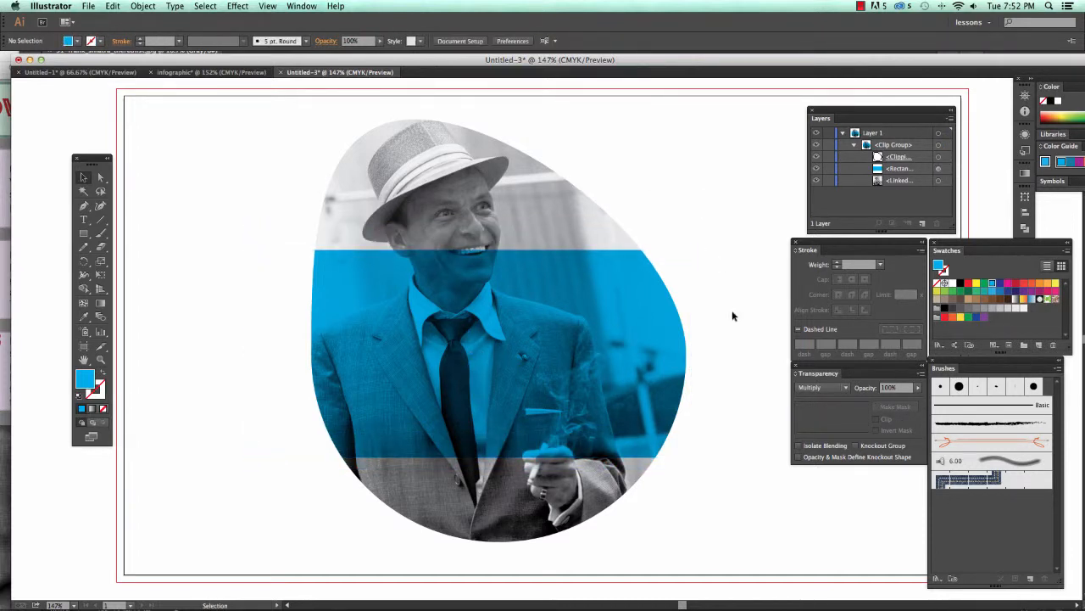
- Move the whole clip group left to about X 2.8 in, Y 3.9 in, leaving the artboard's right side free
{"action": "left_click", "coordinate": [592, 377]}
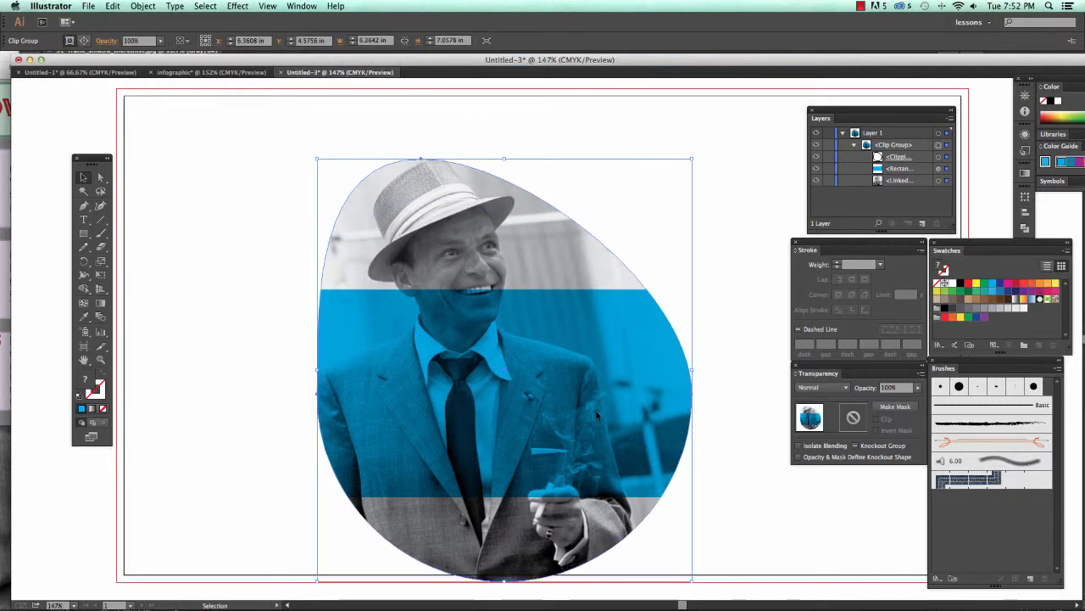
{"action": "mouse_move", "coordinate": [586, 380]}
{"action": "left_mouse_down"}
{"action": "mouse_move", "coordinate": [542, 381]}
{"action": "mouse_move", "coordinate": [589, 374]}
{"action": "left_mouse_up"}
{"action": "left_click_drag", "start_coordinate": [658, 361], "coordinate": [646, 364]}
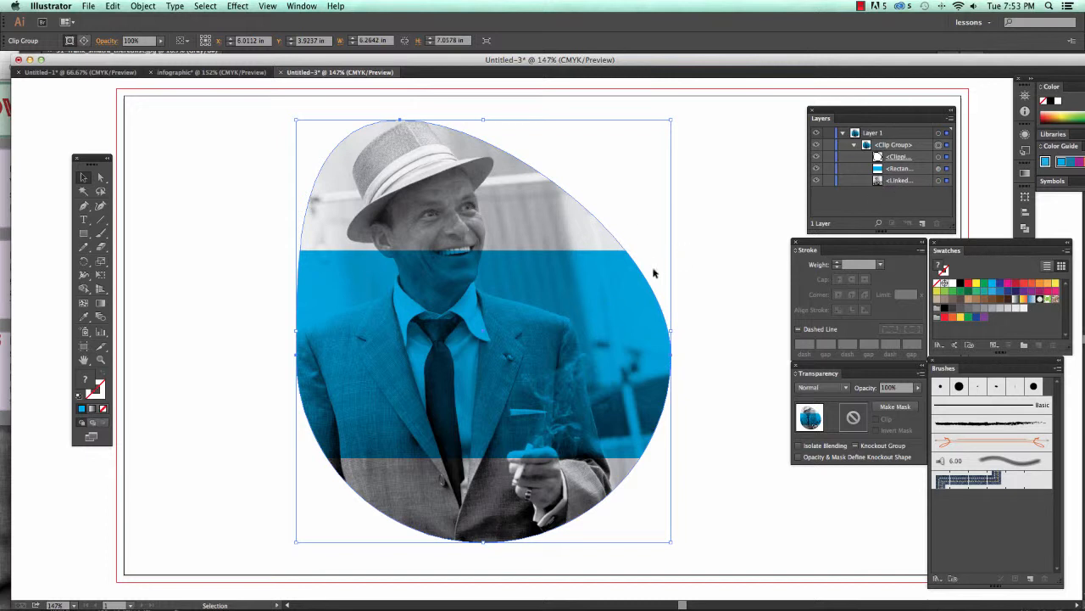
{"action": "left_click", "coordinate": [693, 221]}
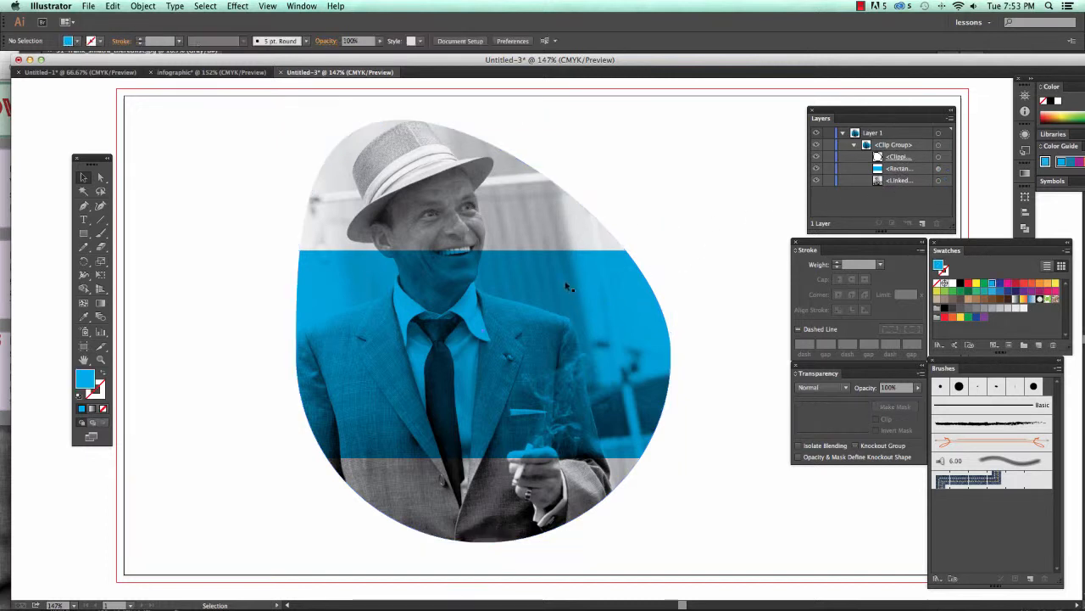
{"action": "left_click", "coordinate": [609, 231]}
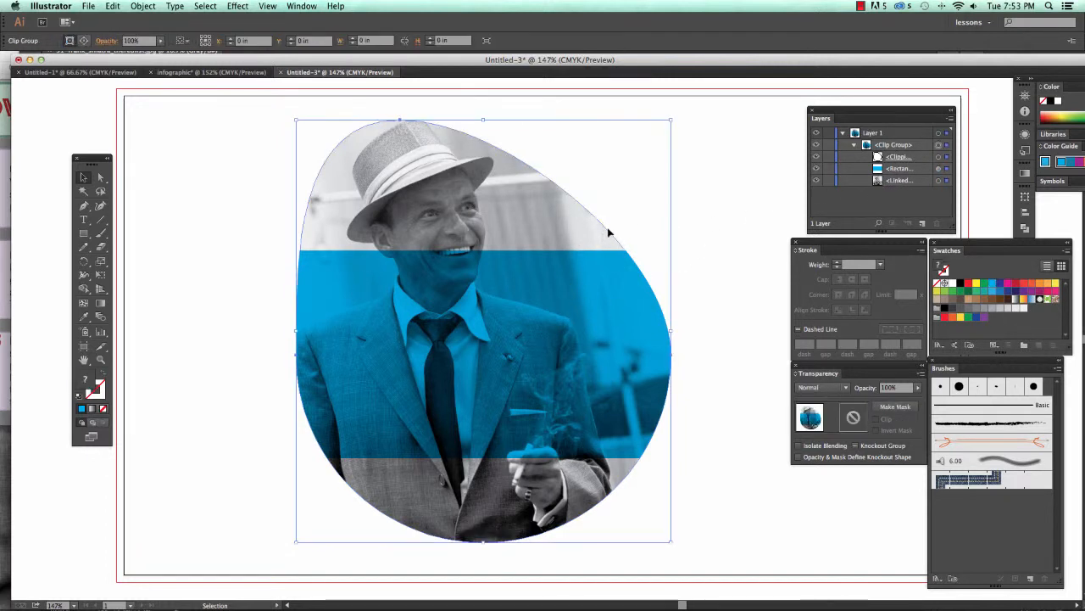
{"action": "left_click", "coordinate": [649, 235]}
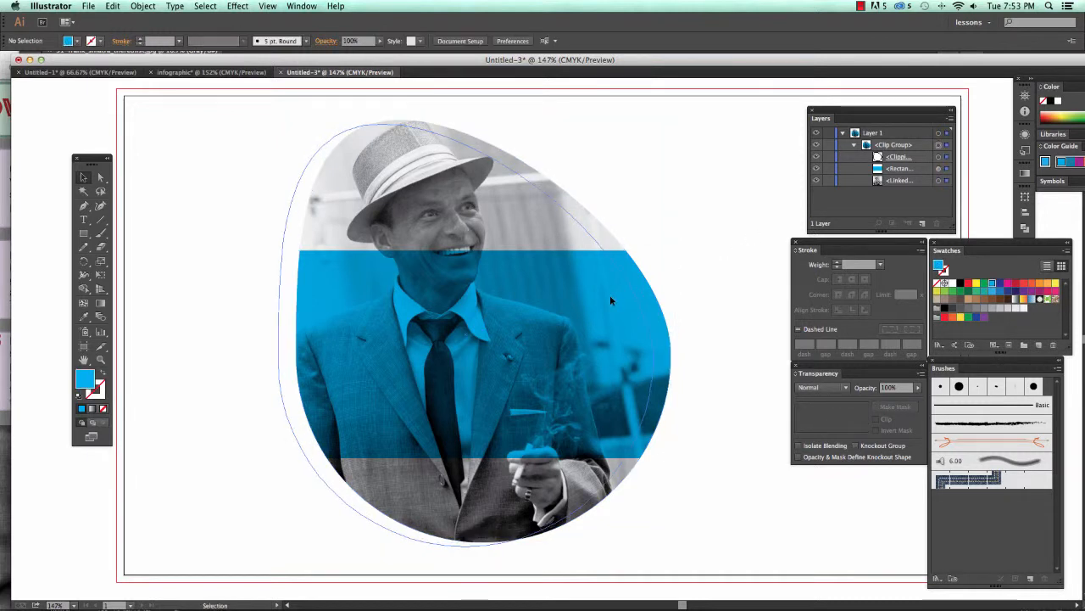
{"action": "left_click_drag", "start_coordinate": [598, 315], "coordinate": [498, 336]}
{"action": "left_click_drag", "start_coordinate": [654, 354], "coordinate": [489, 363]}
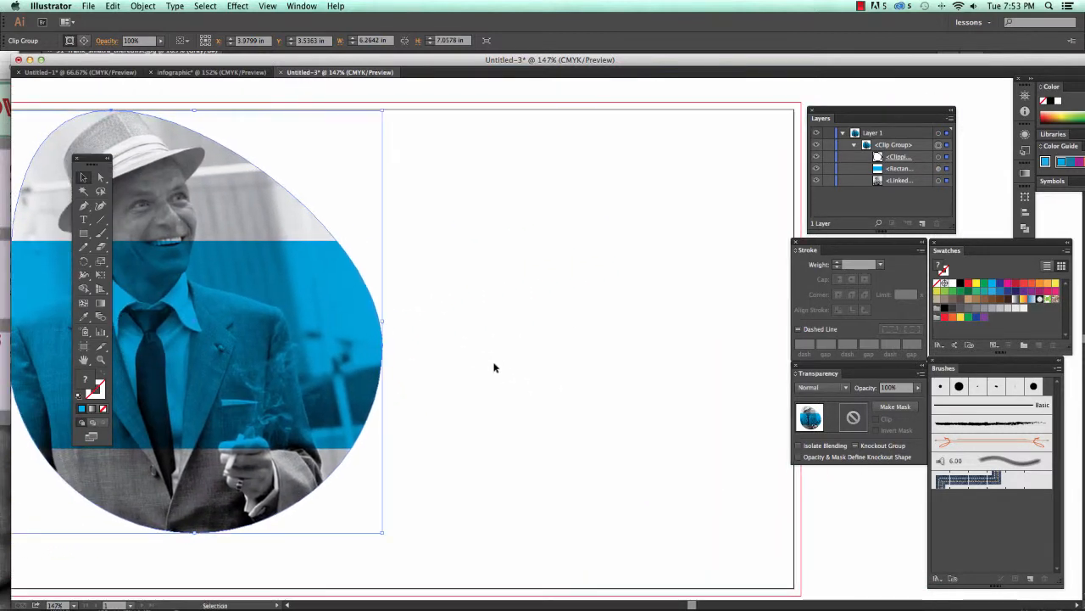
{"action": "left_click_drag", "start_coordinate": [287, 358], "coordinate": [214, 377]}
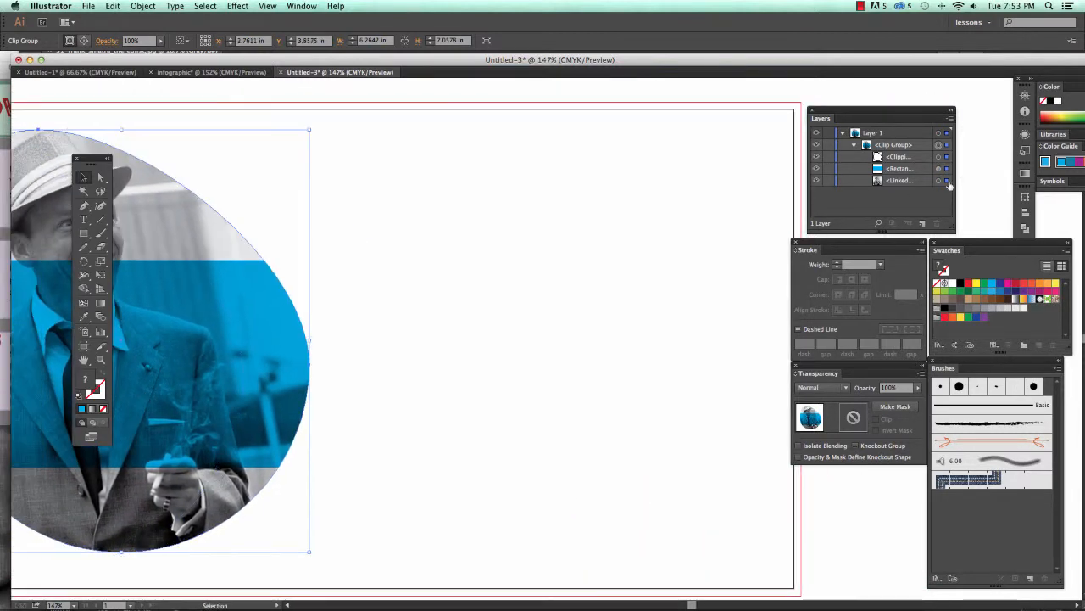
- Copy only the linked photo from the clip group, paste the unmasked duplicate beside it, and deselect
{"action": "left_click", "coordinate": [946, 181]}
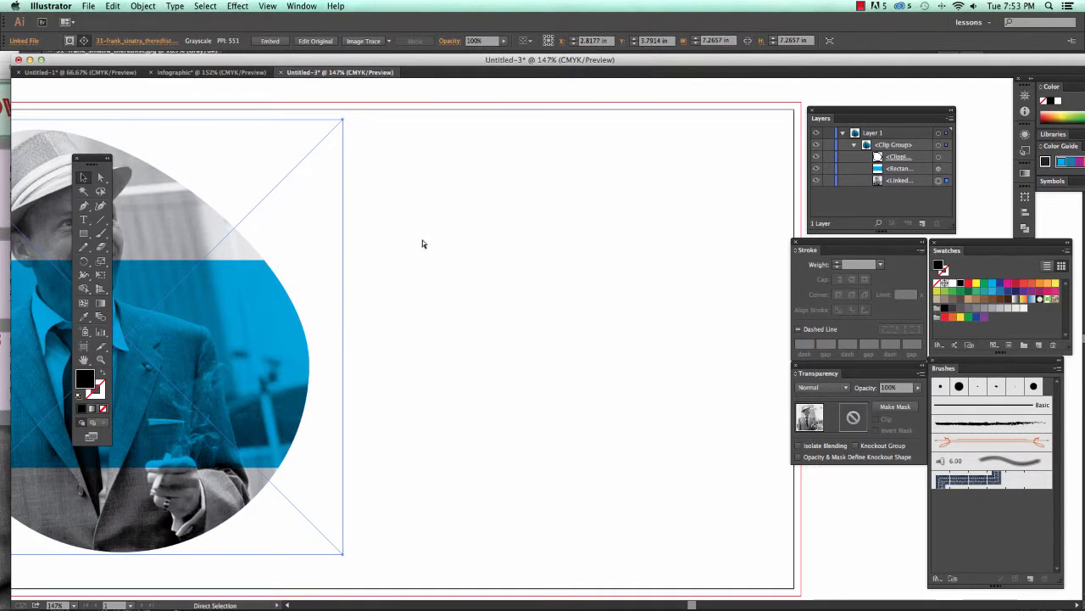
{"action": "key", "text": "super+c"}
{"action": "key", "text": "super+v"}
{"action": "left_click", "coordinate": [304, 145]}
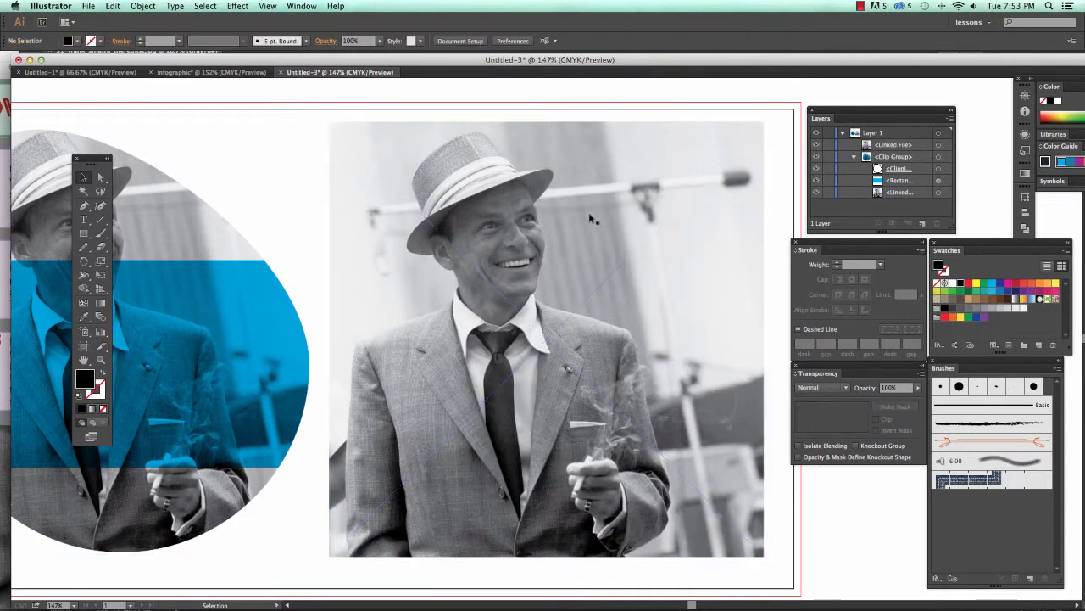
- Draw a tall black rectangle about 1.44 by 6.6 in over the left side of the pasted photo
{"action": "key", "text": "m"}
{"action": "left_click_drag", "start_coordinate": [344, 147], "coordinate": [430, 542]}
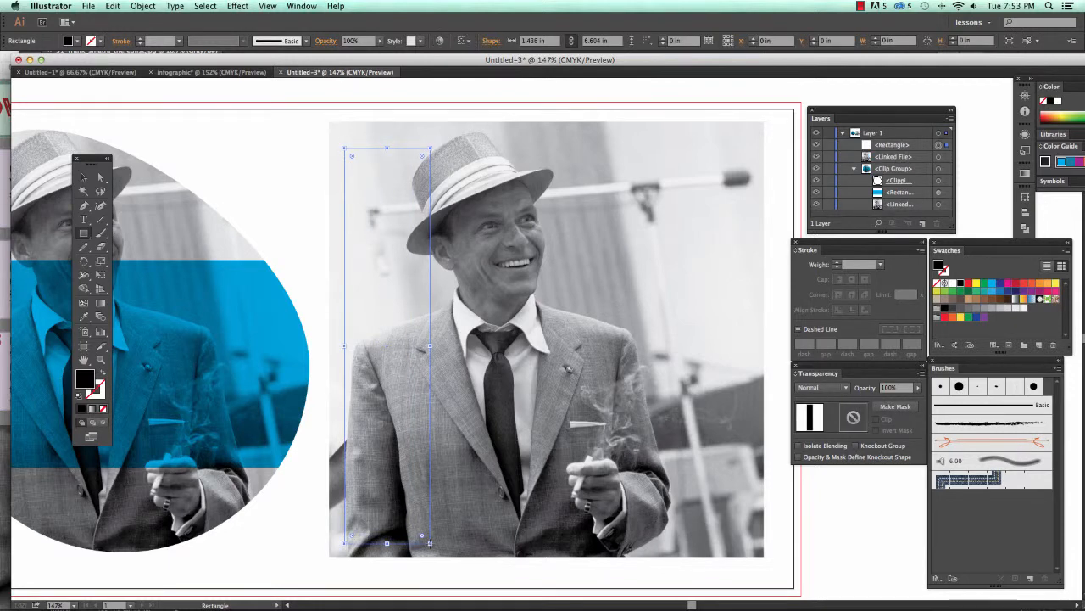
{"action": "left_click", "coordinate": [84, 177]}
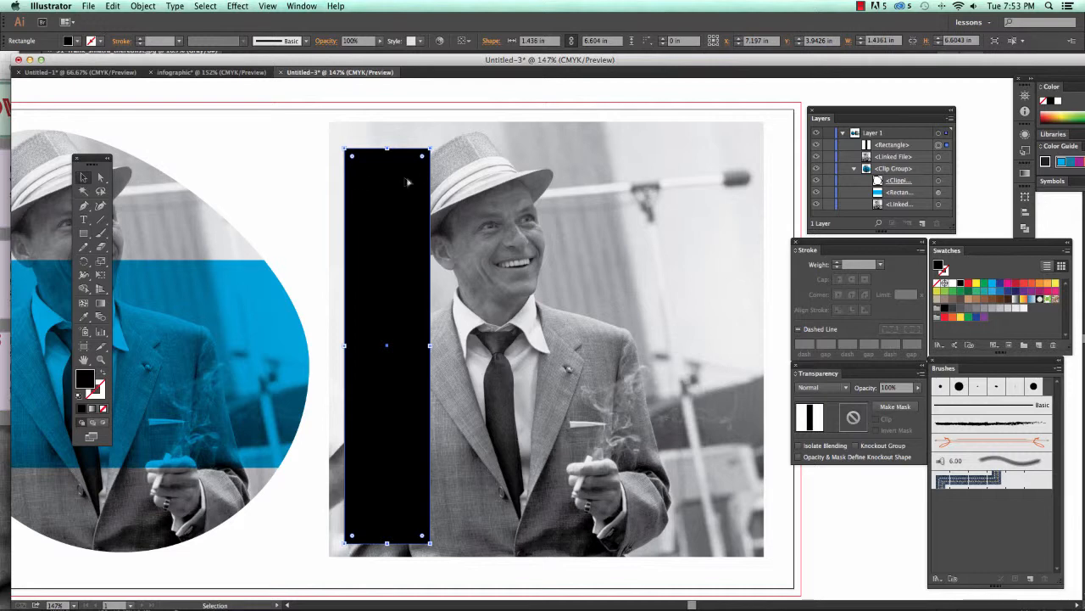
- Duplicate the tall rectangle rightward at about 1.56 in intervals to make a row of five evenly spaced strips
{"action": "left_click_drag", "start_coordinate": [405, 181], "coordinate": [498, 179]}
{"action": "key", "text": "ctrl+d"}
{"action": "key", "text": "ctrl+d"}
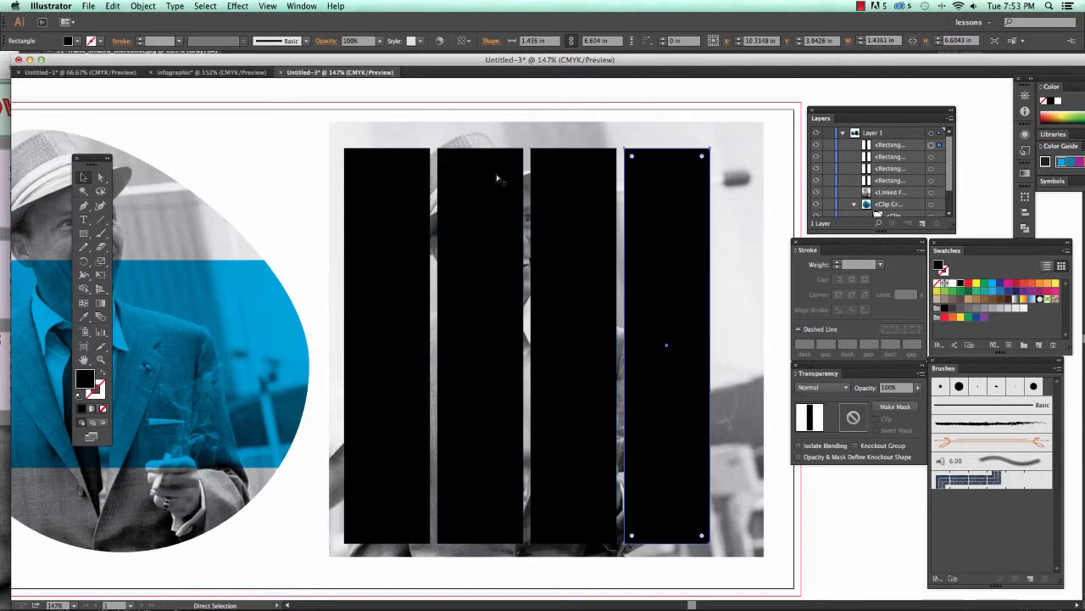
{"action": "key", "text": "ctrl+d"}
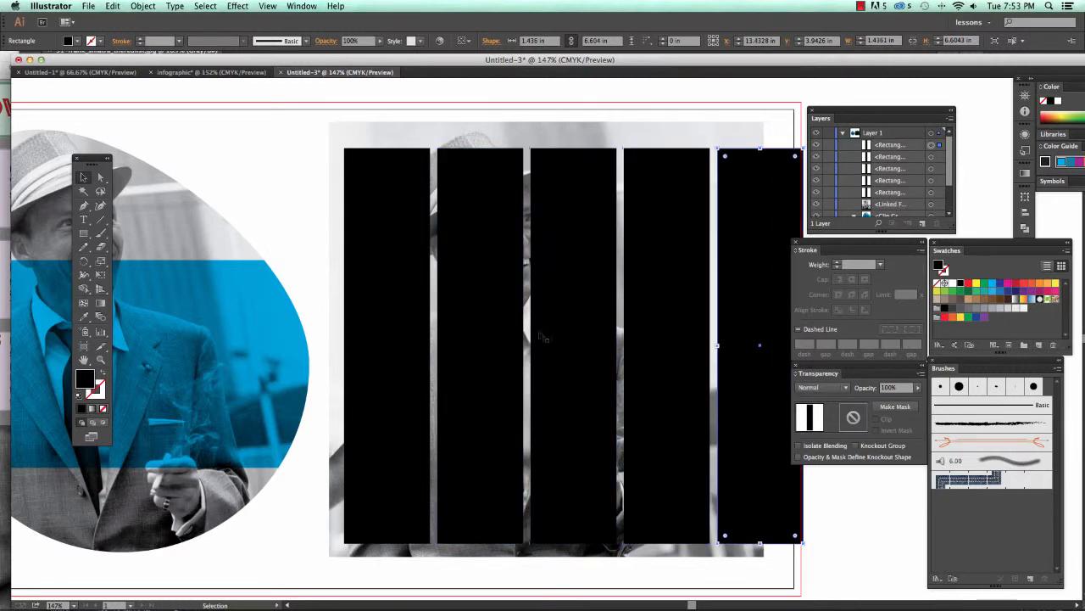
- Select all five strips, scale them down to about 7.16 by 6.17 in overall, and position them within the pasted photo's width
{"action": "left_click", "coordinate": [402, 300]}
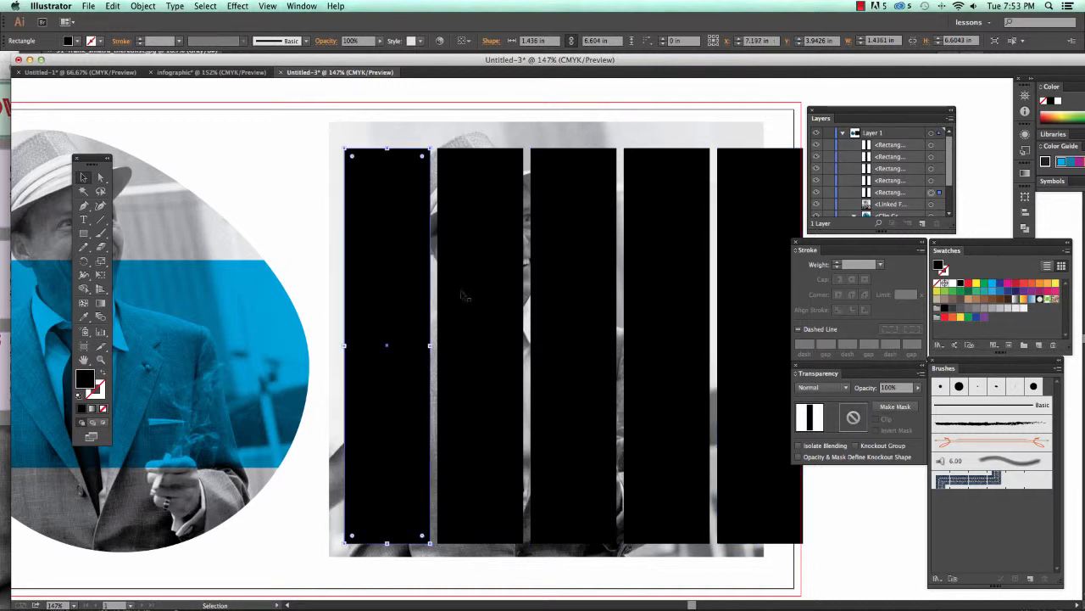
{"action": "left_click", "coordinate": [467, 294], "text": "shift"}
{"action": "left_click", "coordinate": [579, 290], "text": "shift"}
{"action": "left_click", "coordinate": [669, 280], "text": "shift"}
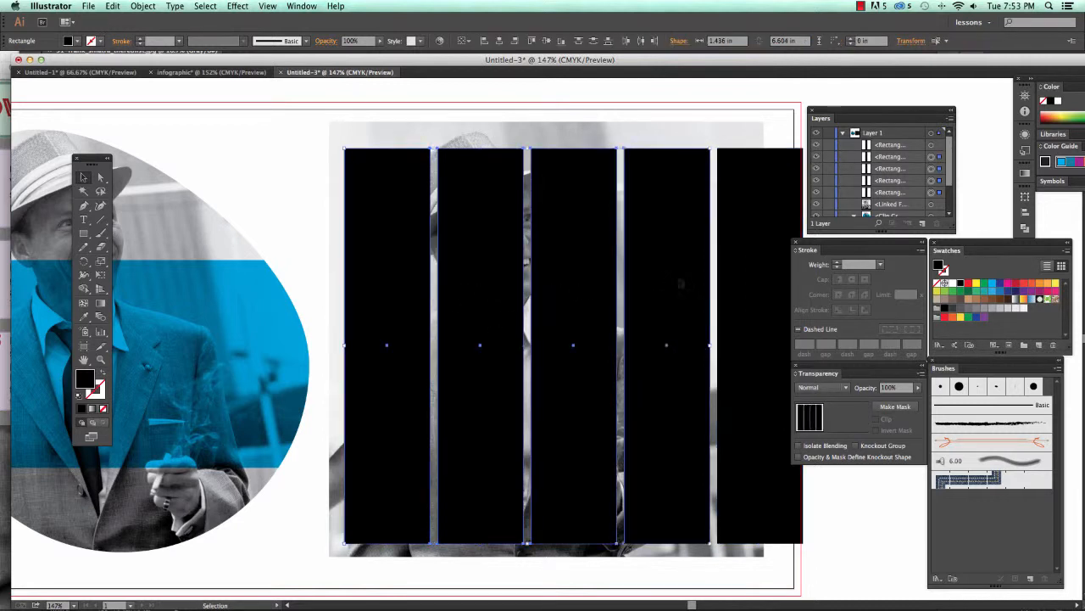
{"action": "left_click", "coordinate": [763, 279], "text": "shift"}
{"action": "key", "text": "shift+Left"}
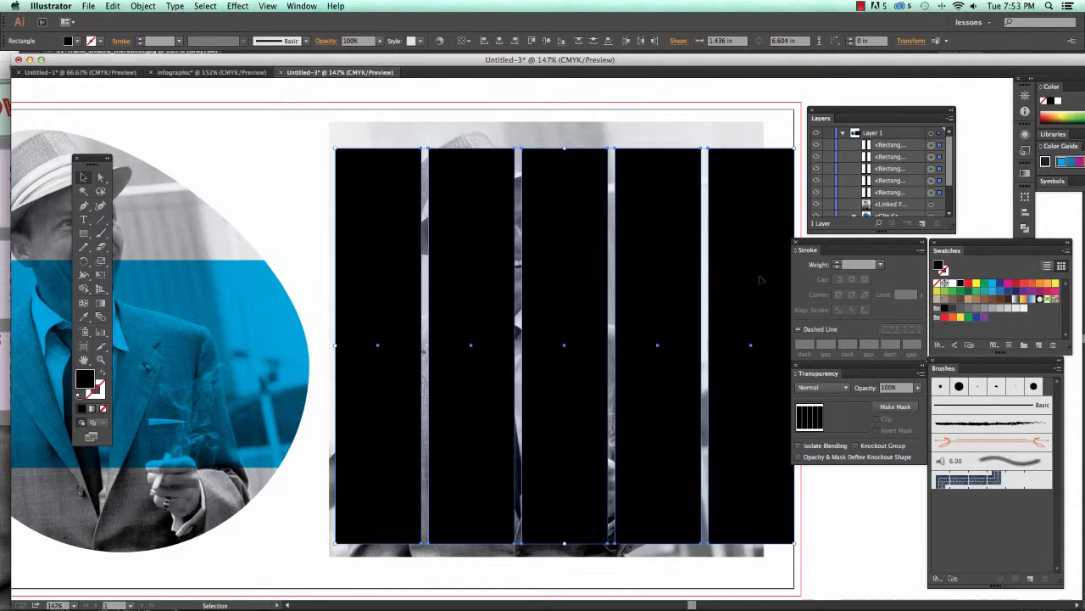
{"action": "left_click_drag", "start_coordinate": [759, 276], "coordinate": [749, 278]}
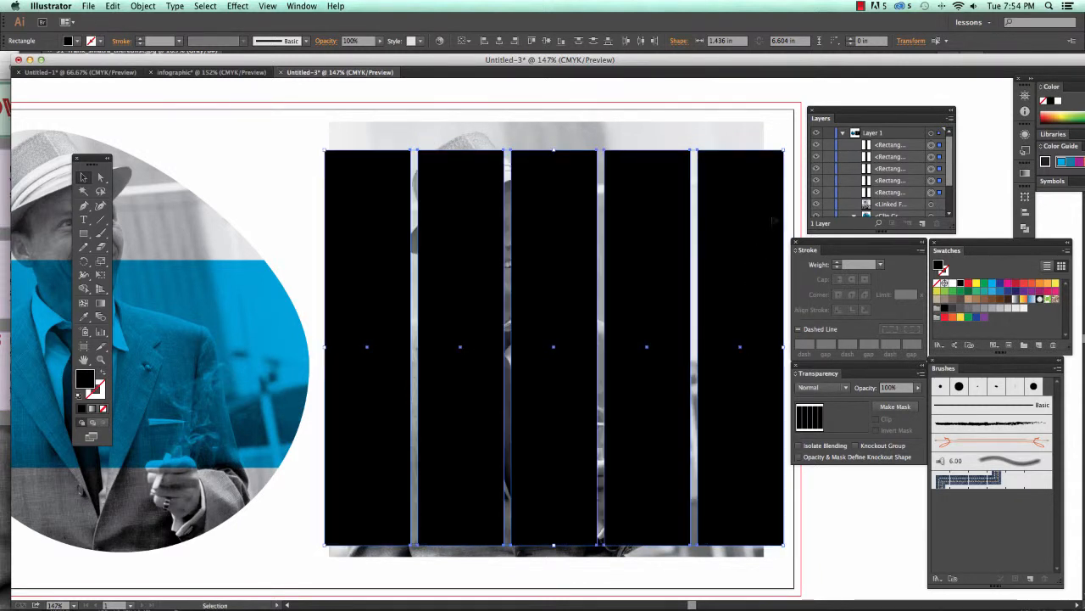
{"action": "left_click_drag", "start_coordinate": [782, 150], "coordinate": [753, 175]}
{"action": "left_click_drag", "start_coordinate": [719, 251], "coordinate": [725, 235]}
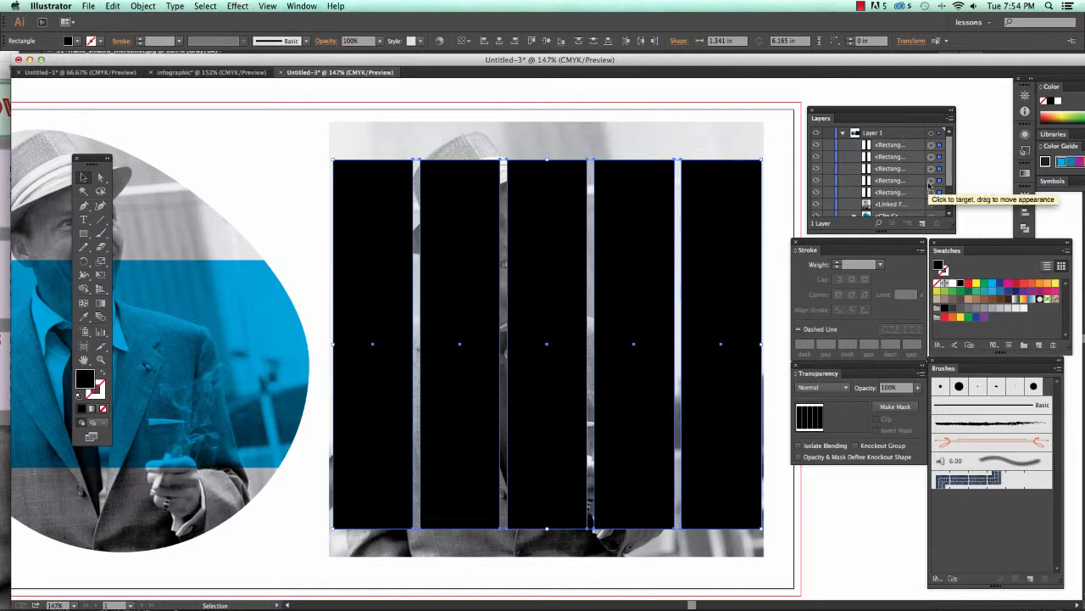
- Try making a clipping mask from the five separate strips and the pasted photo, and undo it
{"action": "left_click", "coordinate": [682, 133], "text": "shift"}
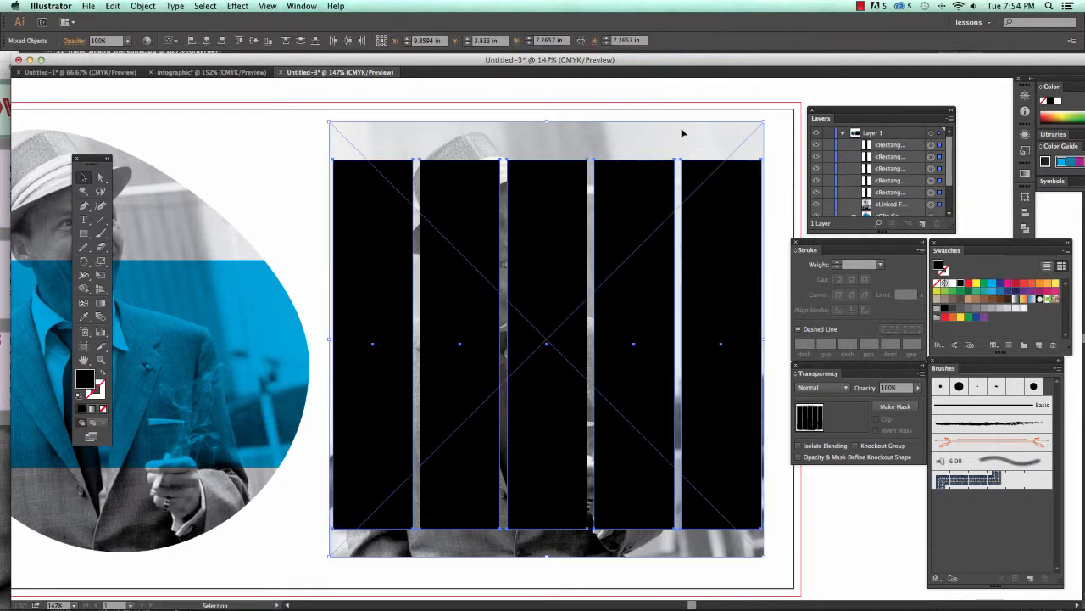
{"action": "left_click", "coordinate": [143, 5]}
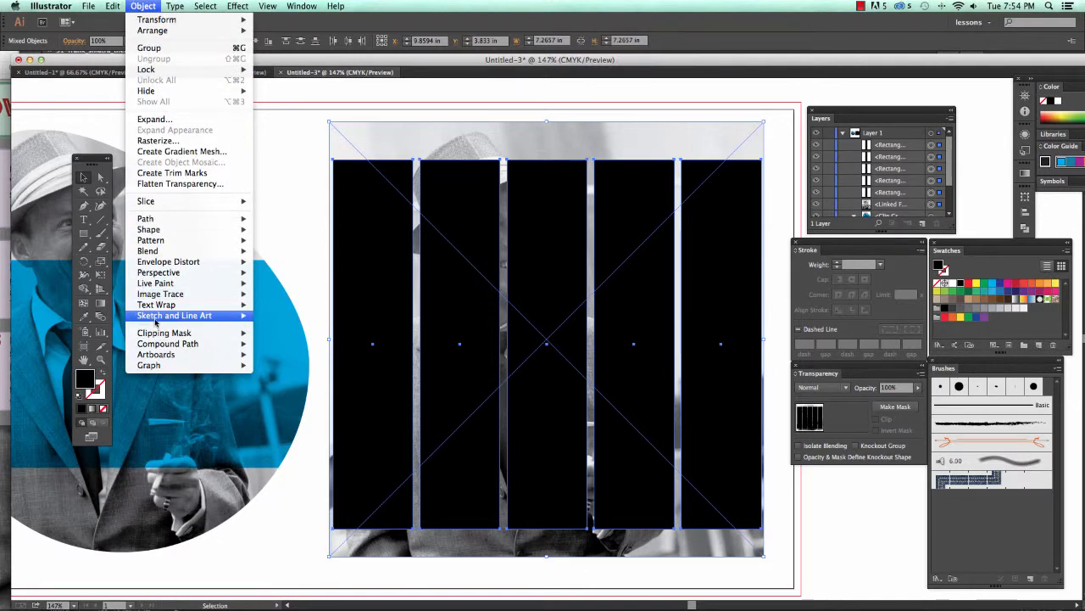
{"action": "mouse_move", "coordinate": [165, 332]}
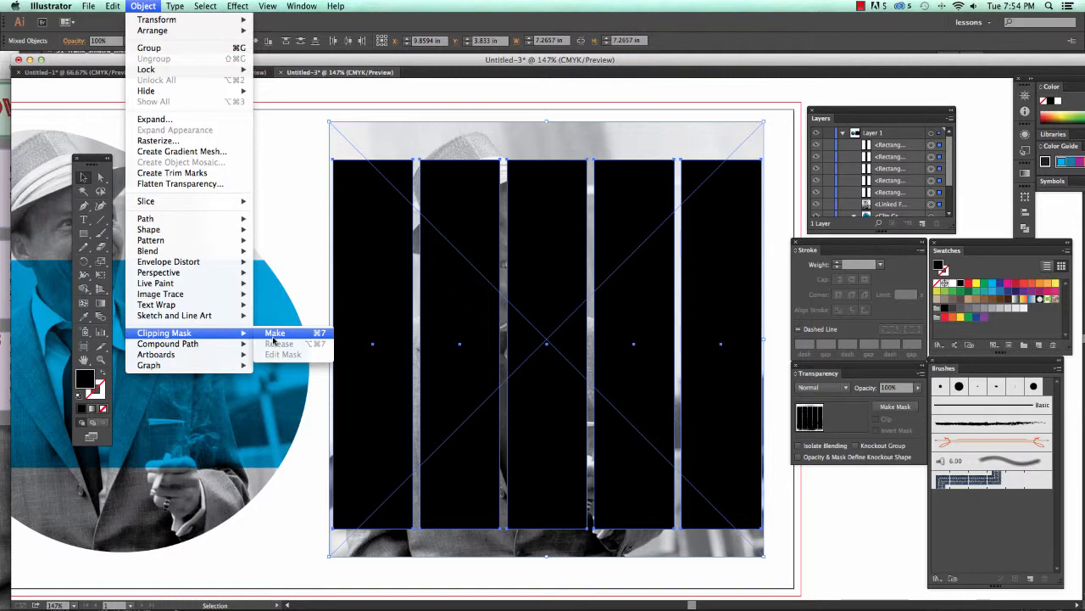
{"action": "left_click", "coordinate": [273, 336]}
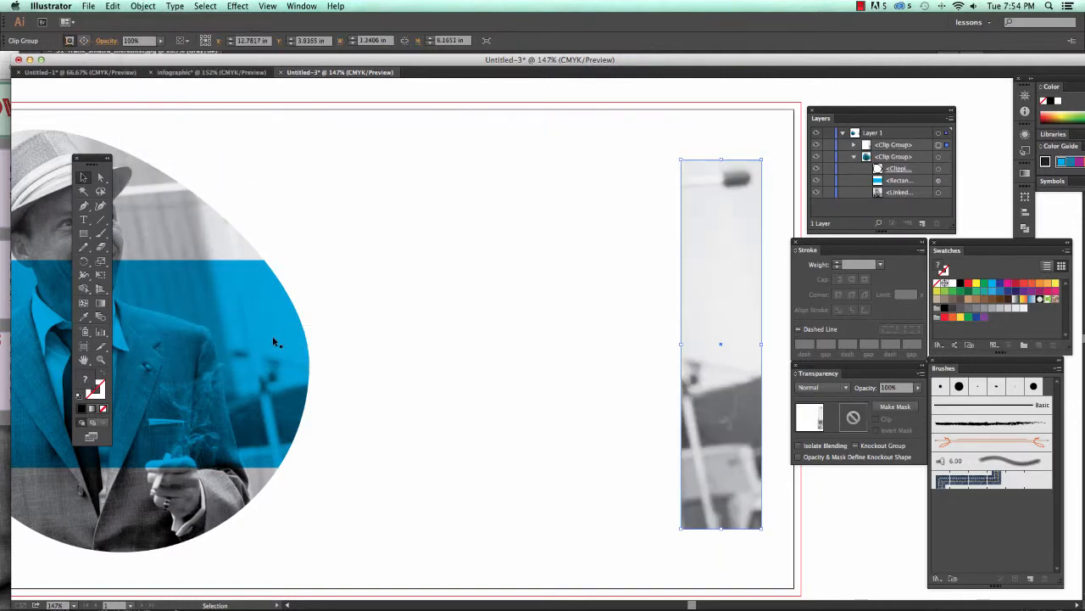
{"action": "key", "text": "super+z"}
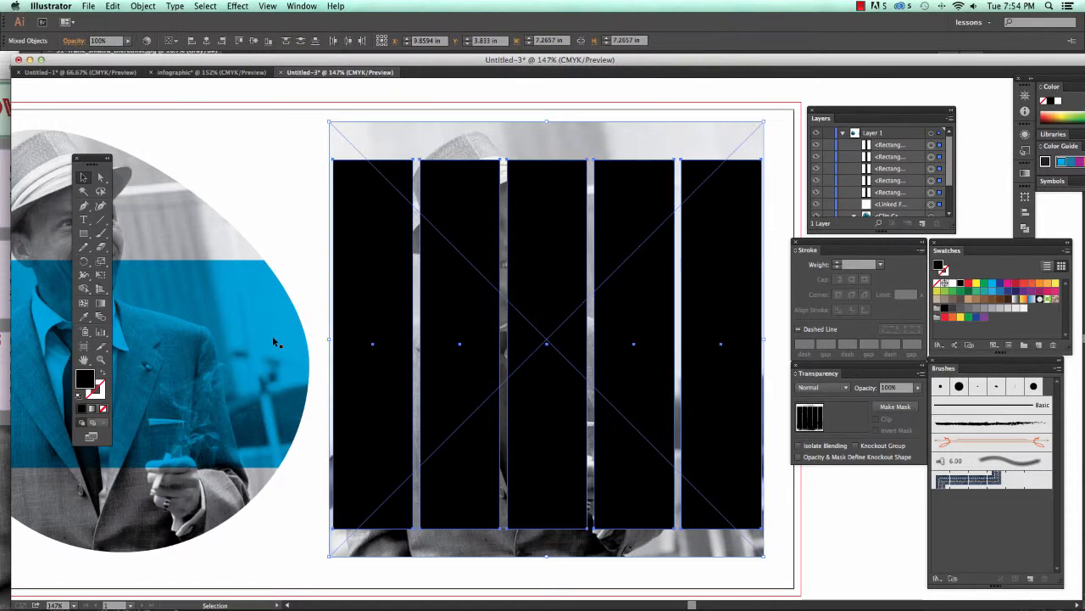
- Remove the photo from the selection and combine the five black strips into one compound path
{"action": "left_click", "coordinate": [424, 145], "text": "shift"}
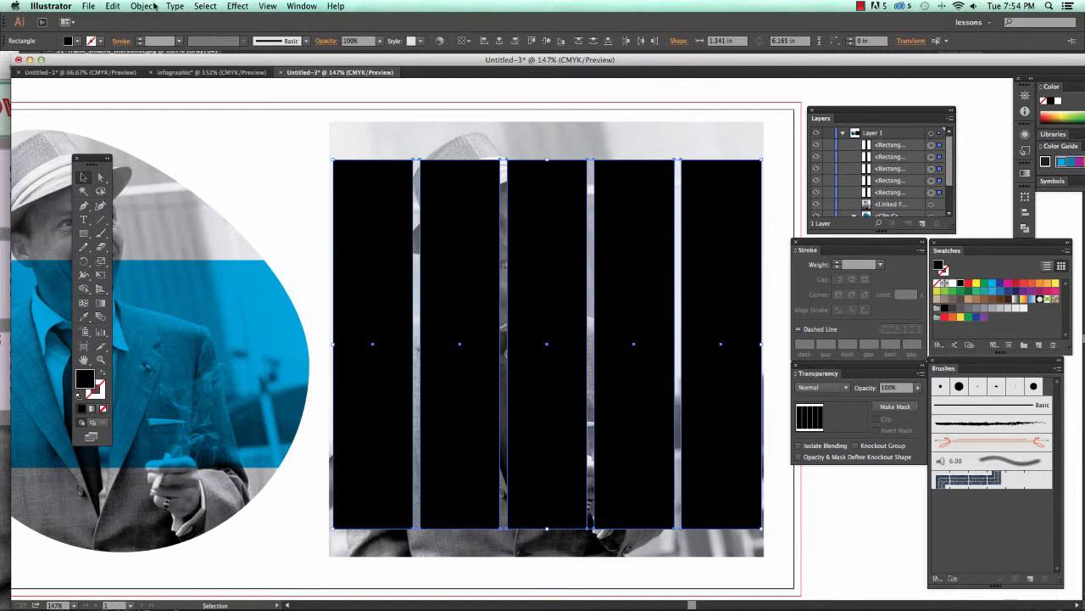
{"action": "left_click", "coordinate": [143, 6]}
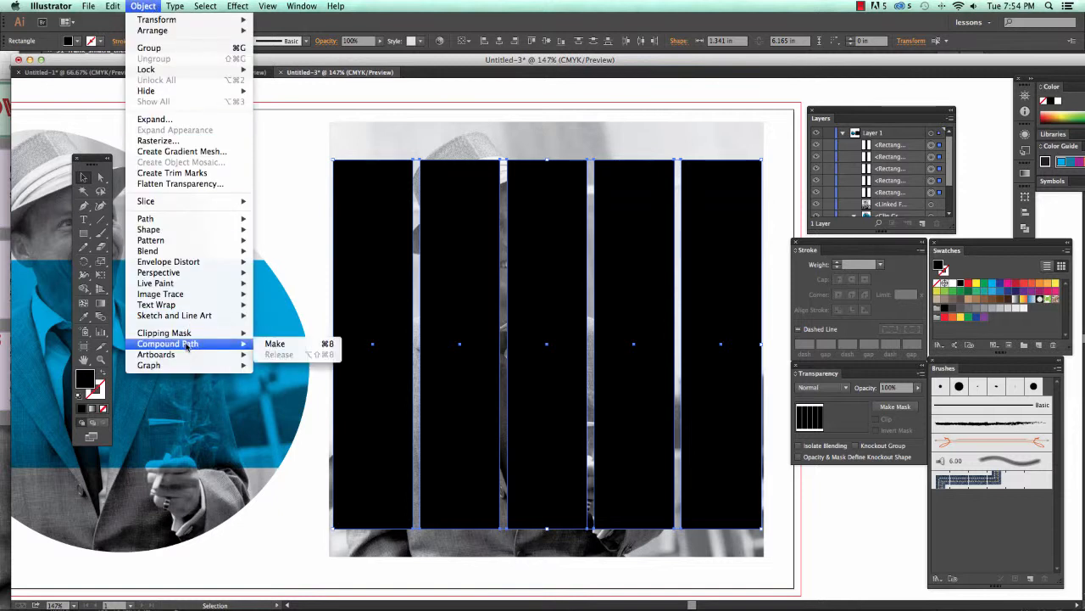
{"action": "left_click", "coordinate": [280, 342]}
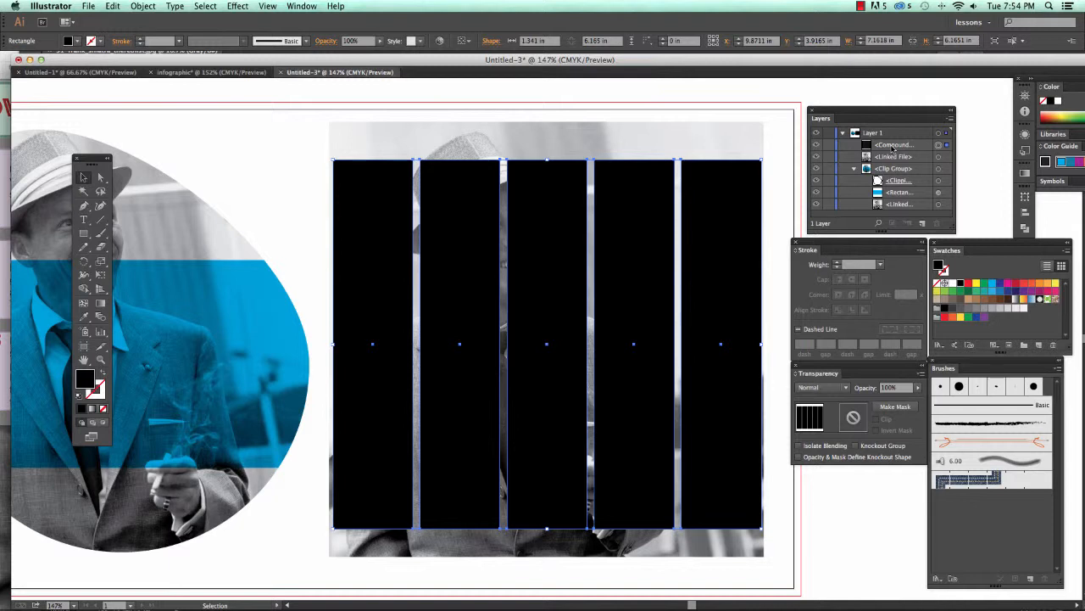
- Make a clipping mask from the compound strips and the pasted photo, then deselect
{"action": "left_click", "coordinate": [667, 139], "text": "shift"}
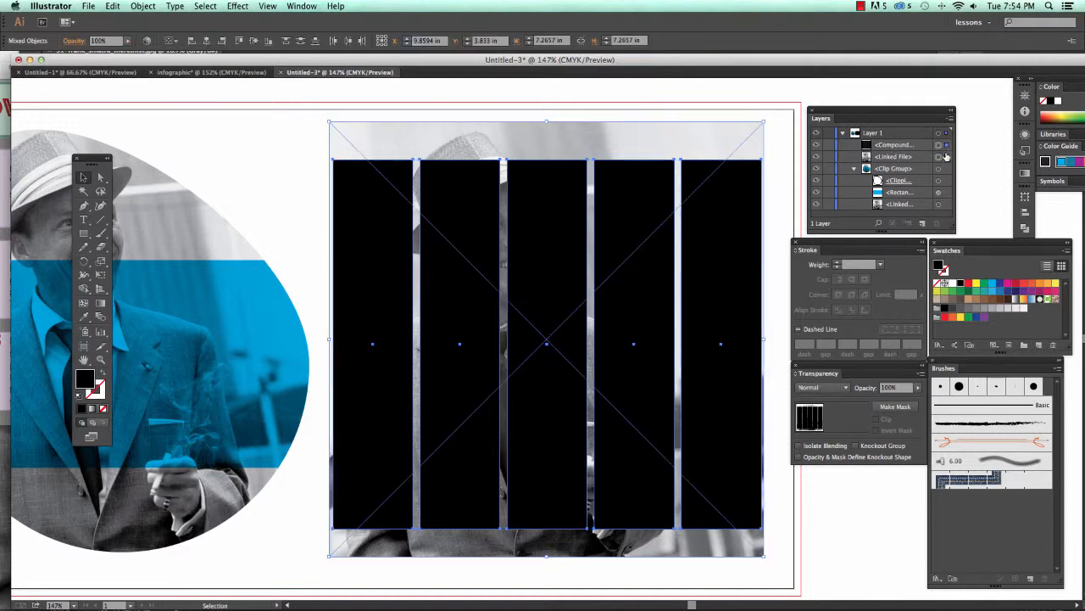
{"action": "left_click", "coordinate": [142, 6]}
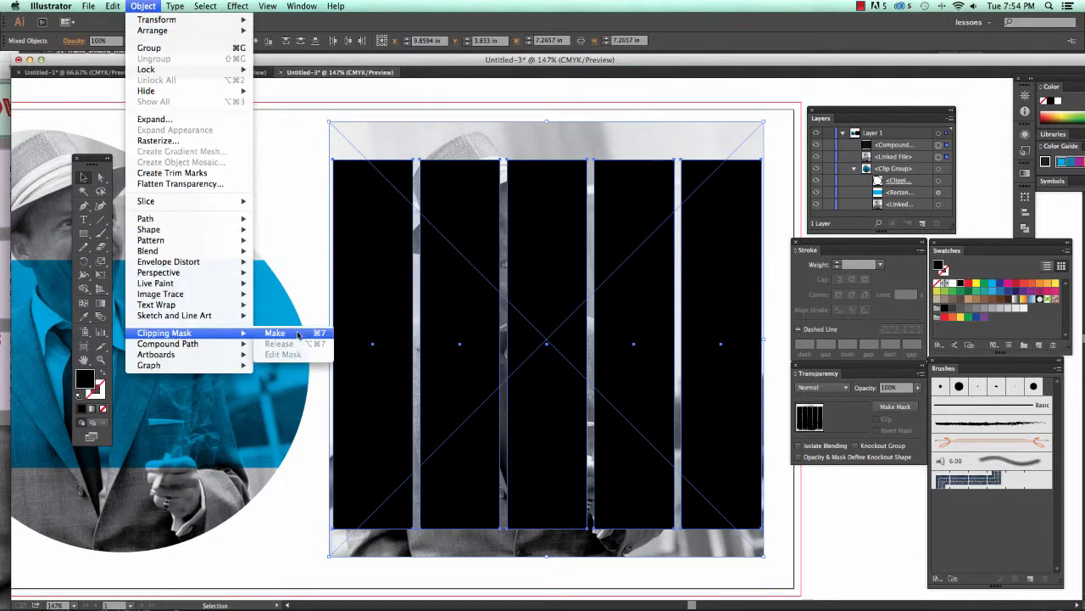
{"action": "left_click", "coordinate": [303, 331]}
{"action": "left_click", "coordinate": [298, 169]}
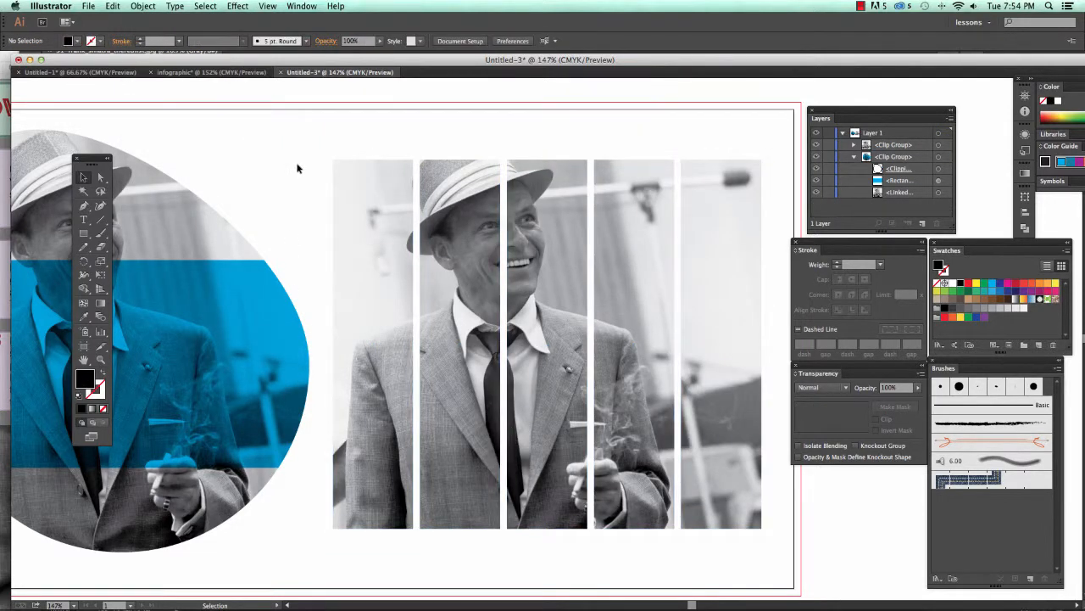